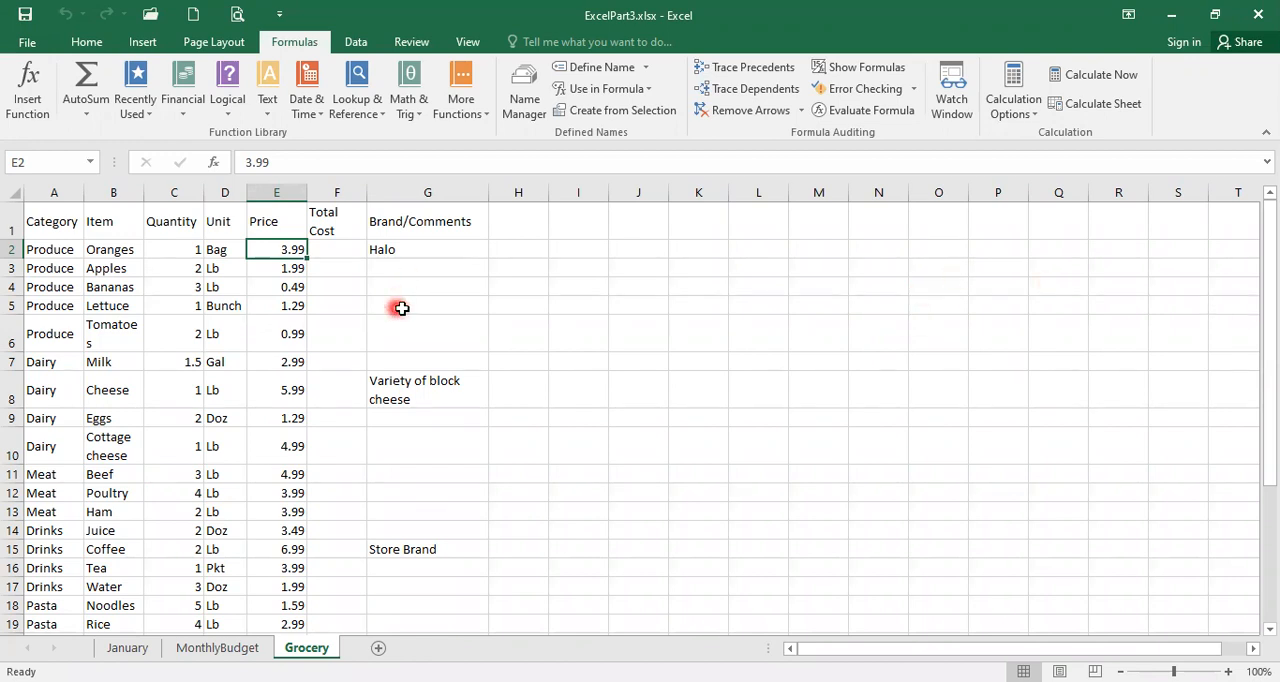
Step: Calculate the Oranges total cost in F2 with =C2*E2 and fill the formula down the Total Cost column
click(344, 250)
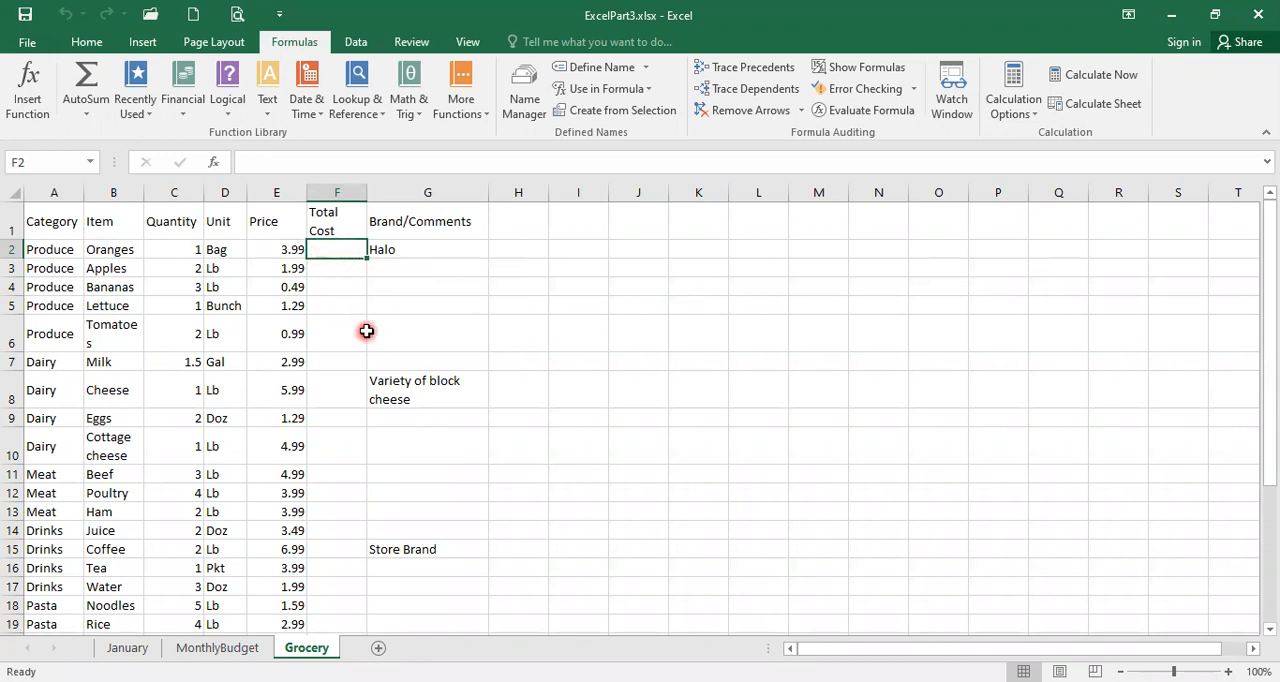
text(=)
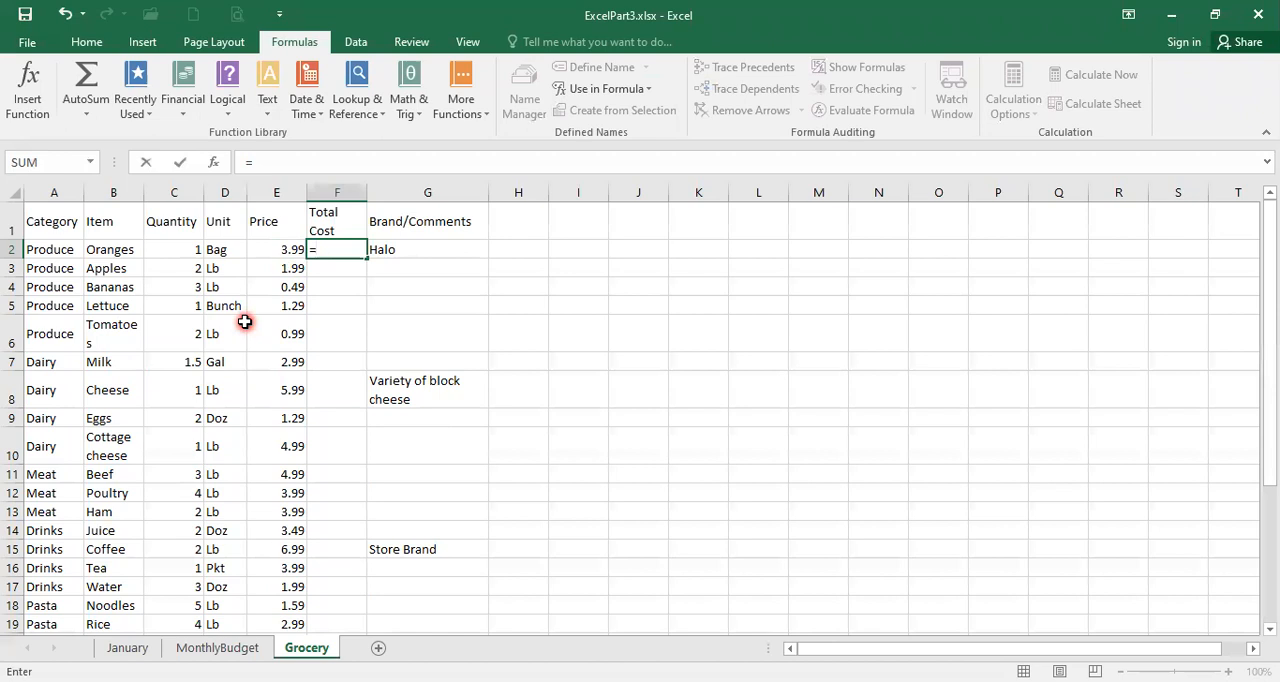
click(175, 251)
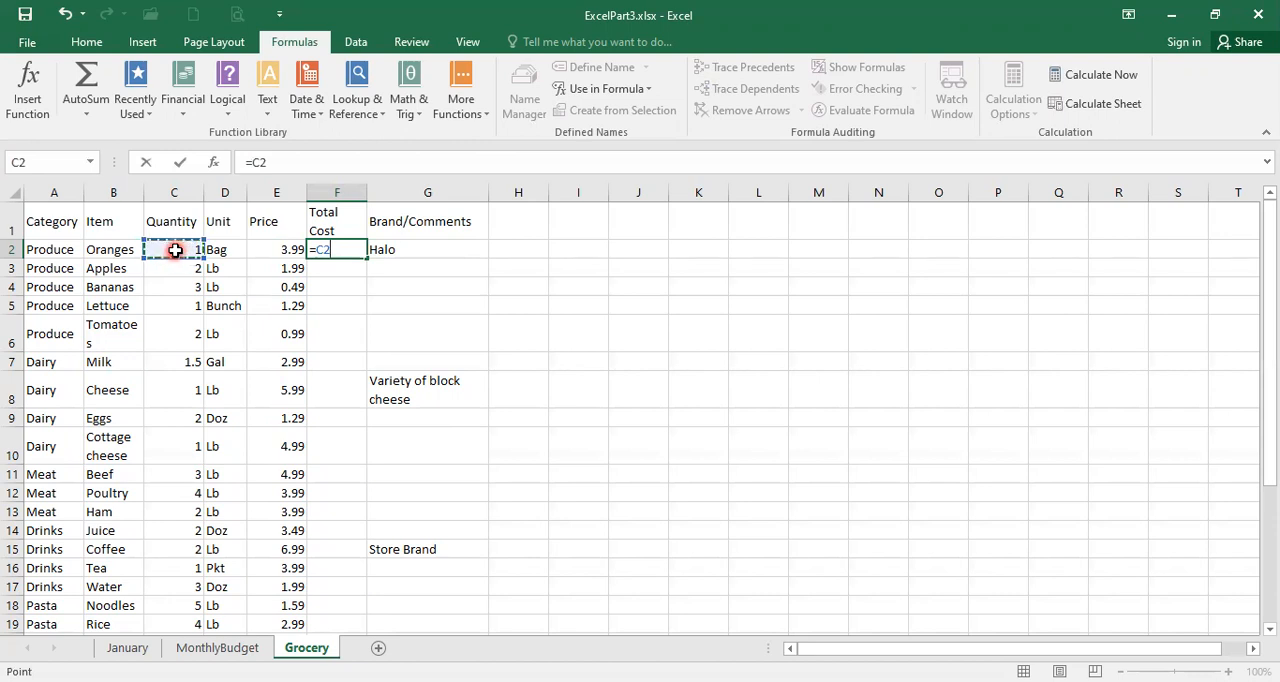
text(*)
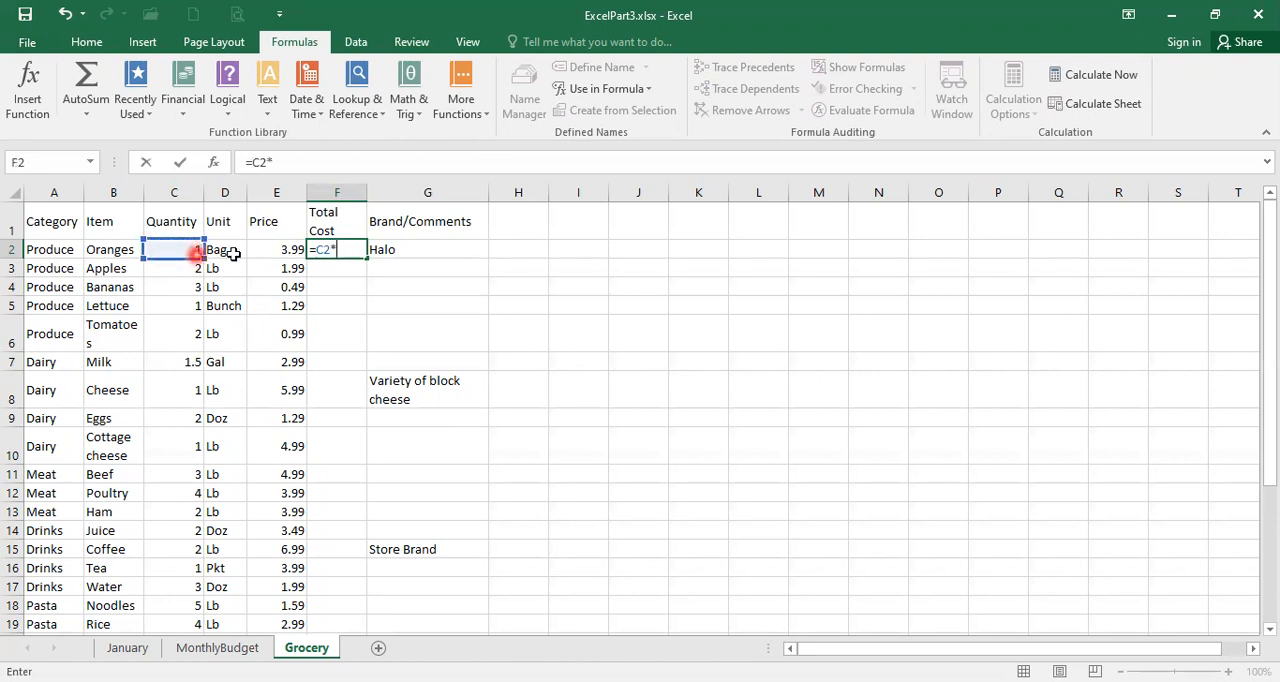
click(272, 250)
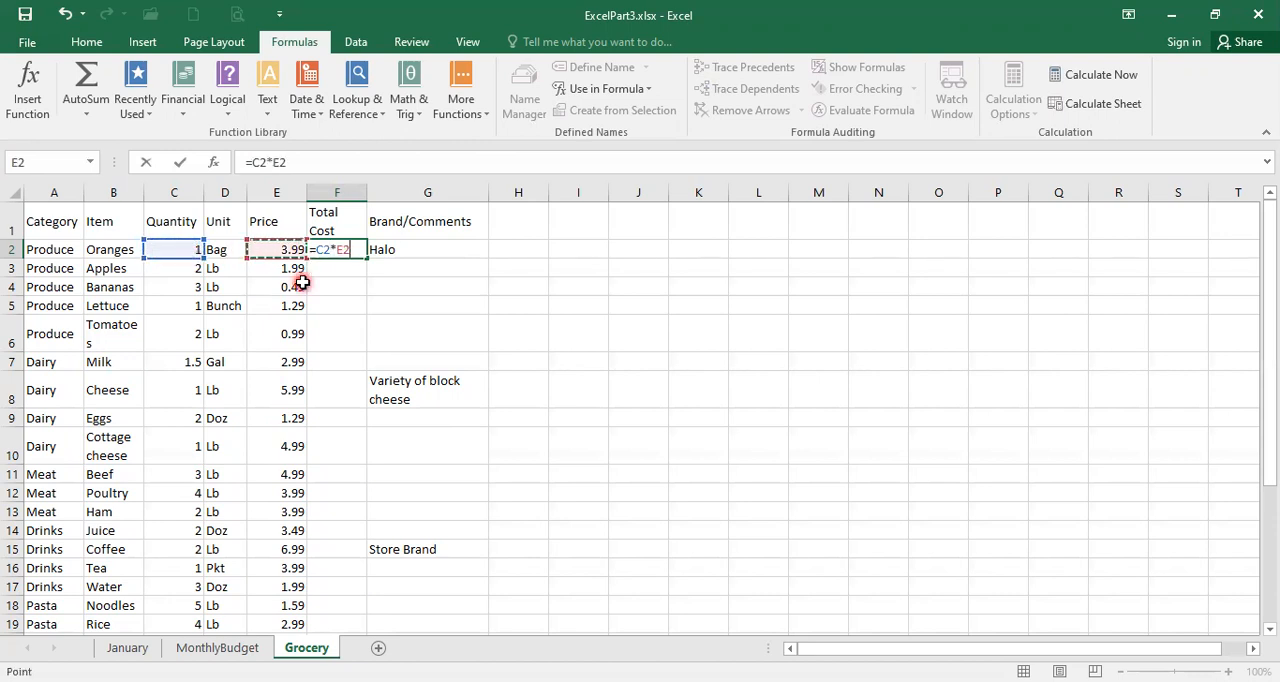
key(Return)
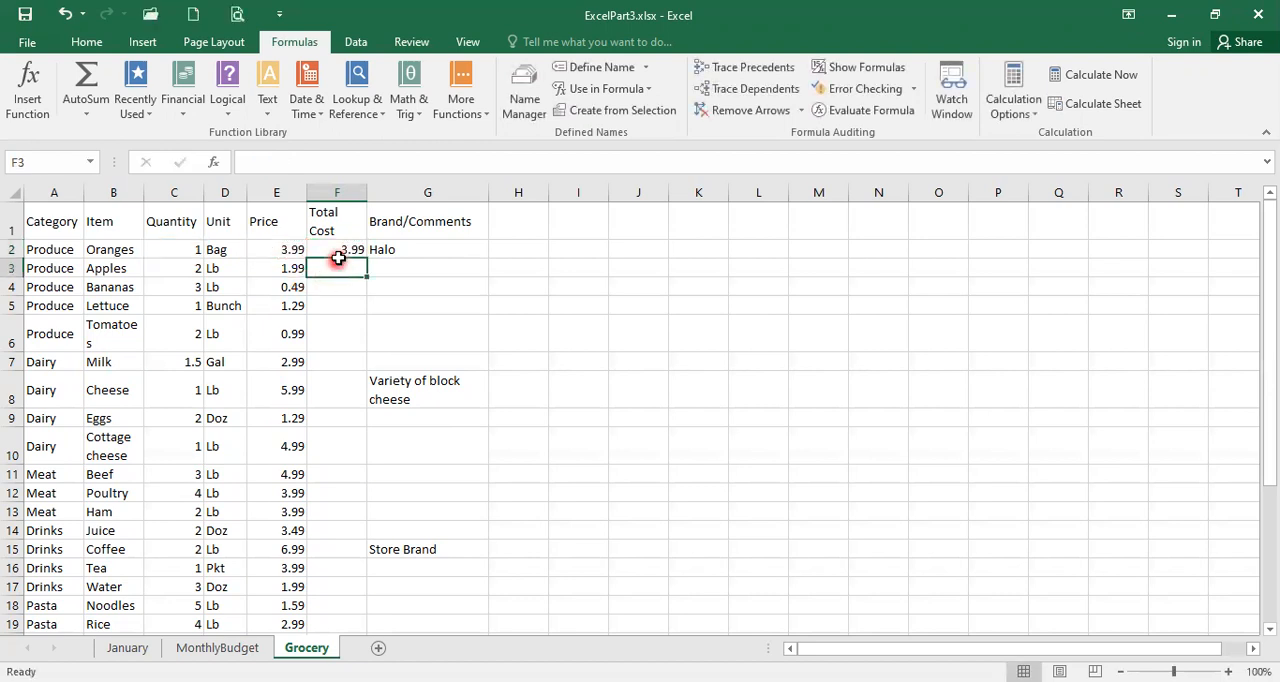
click(335, 248)
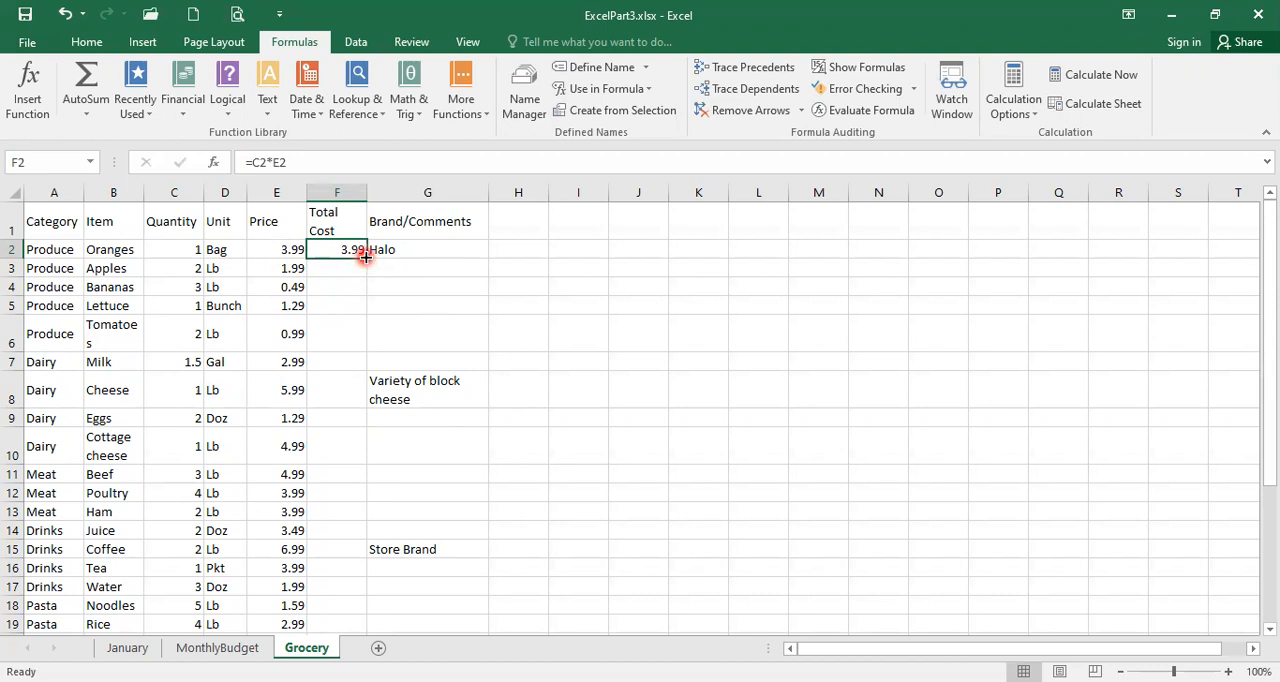
double_click(366, 257)
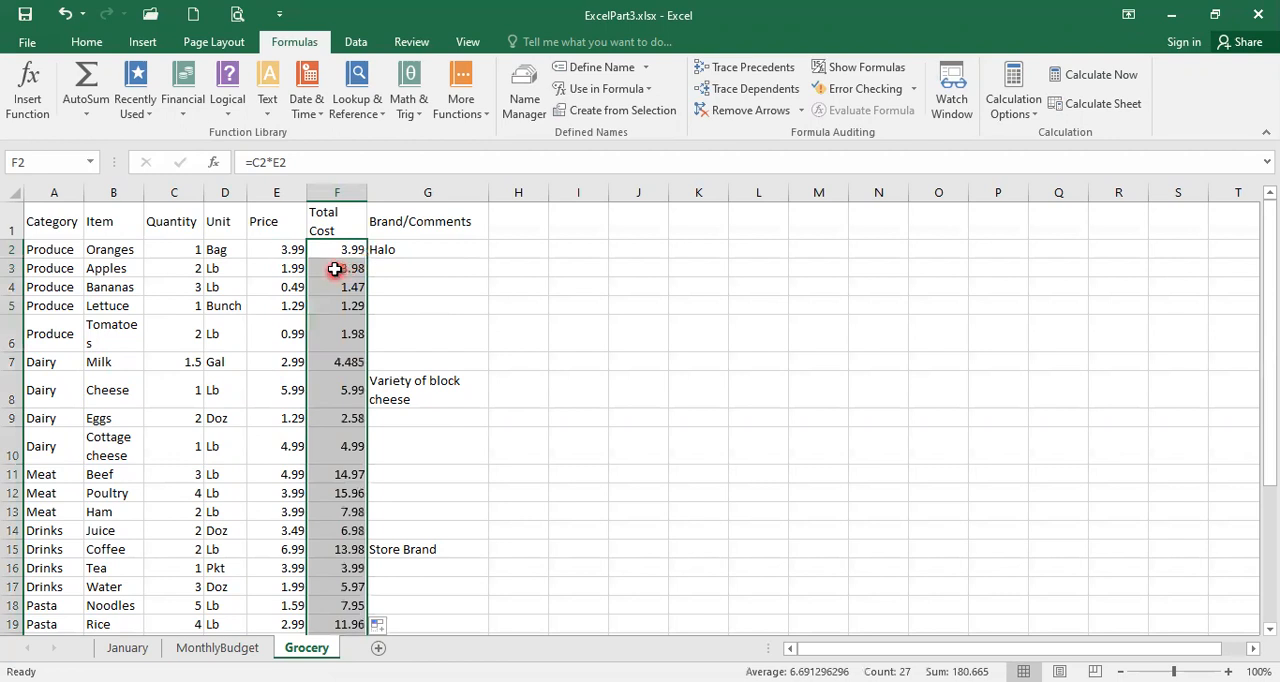
Step: Examine the filled Total Cost formulas in F2 through F8 to compare how their cell references change by row
click(337, 270)
click(333, 290)
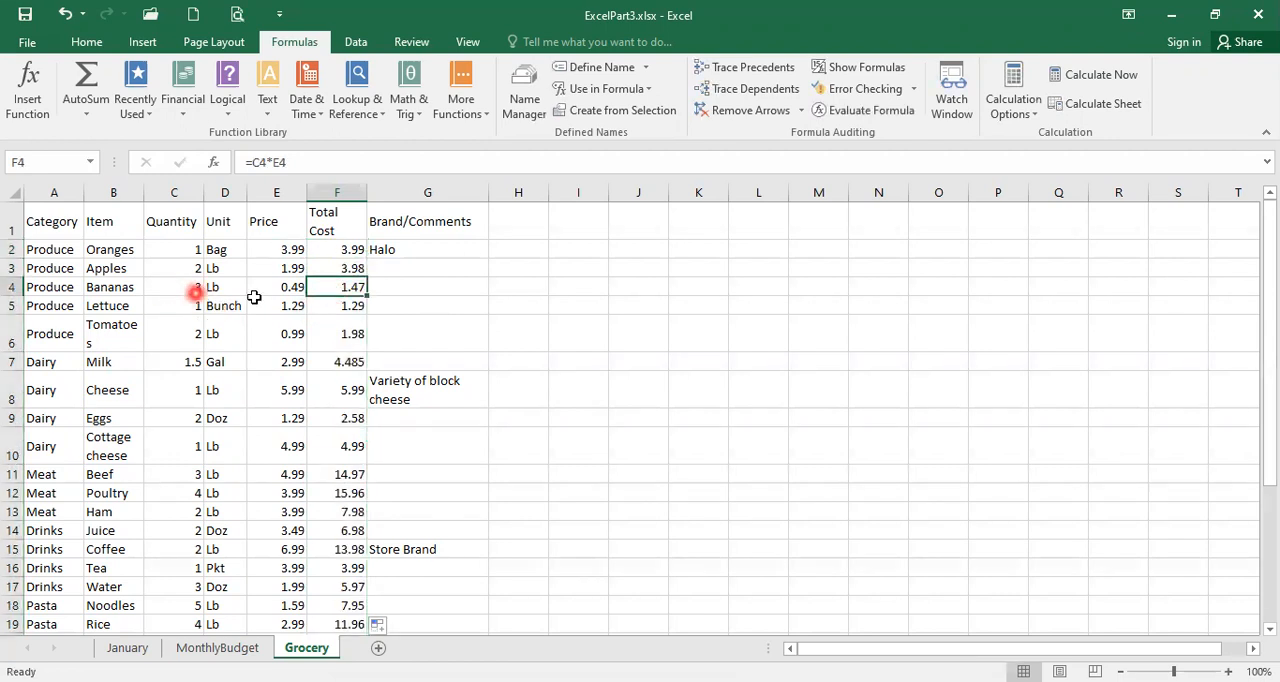
click(341, 304)
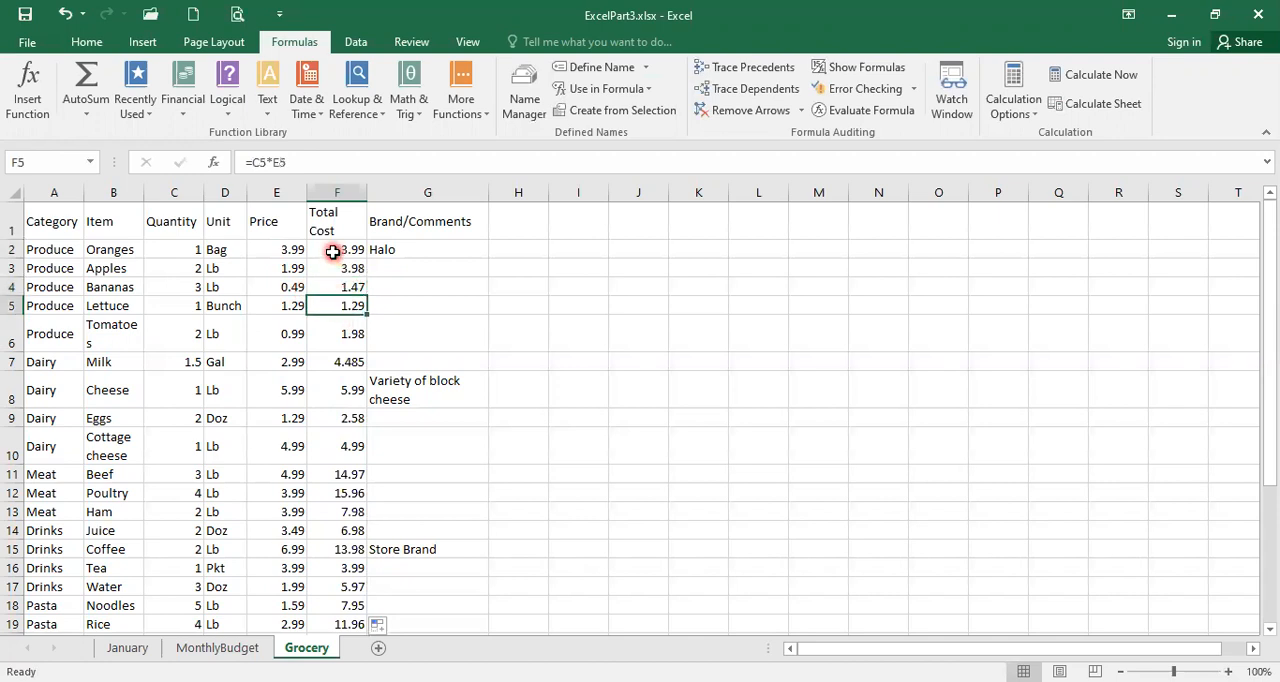
click(333, 252)
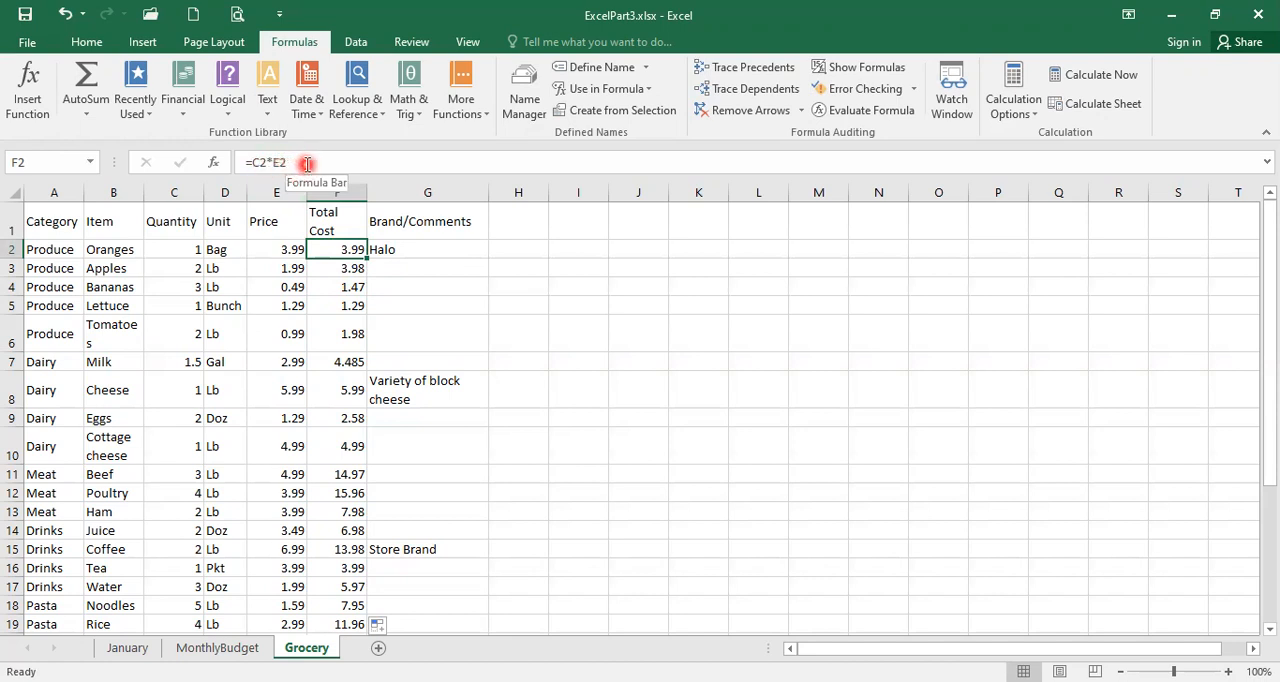
click(337, 268)
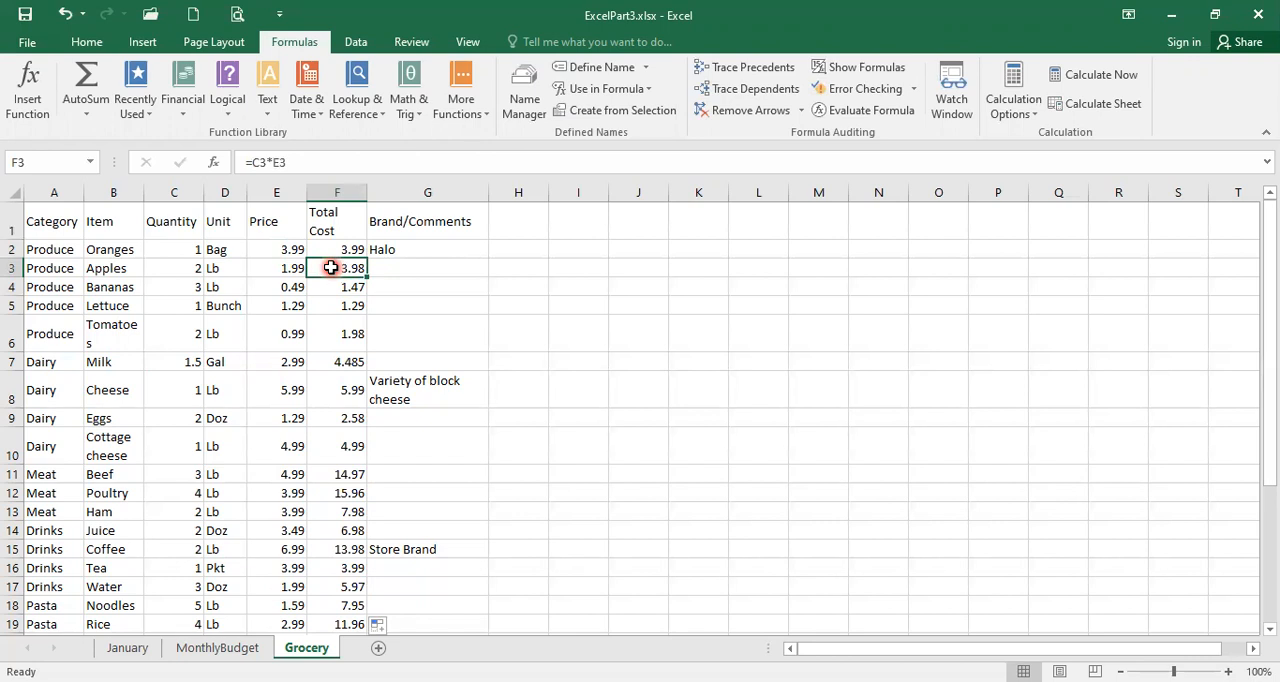
click(332, 249)
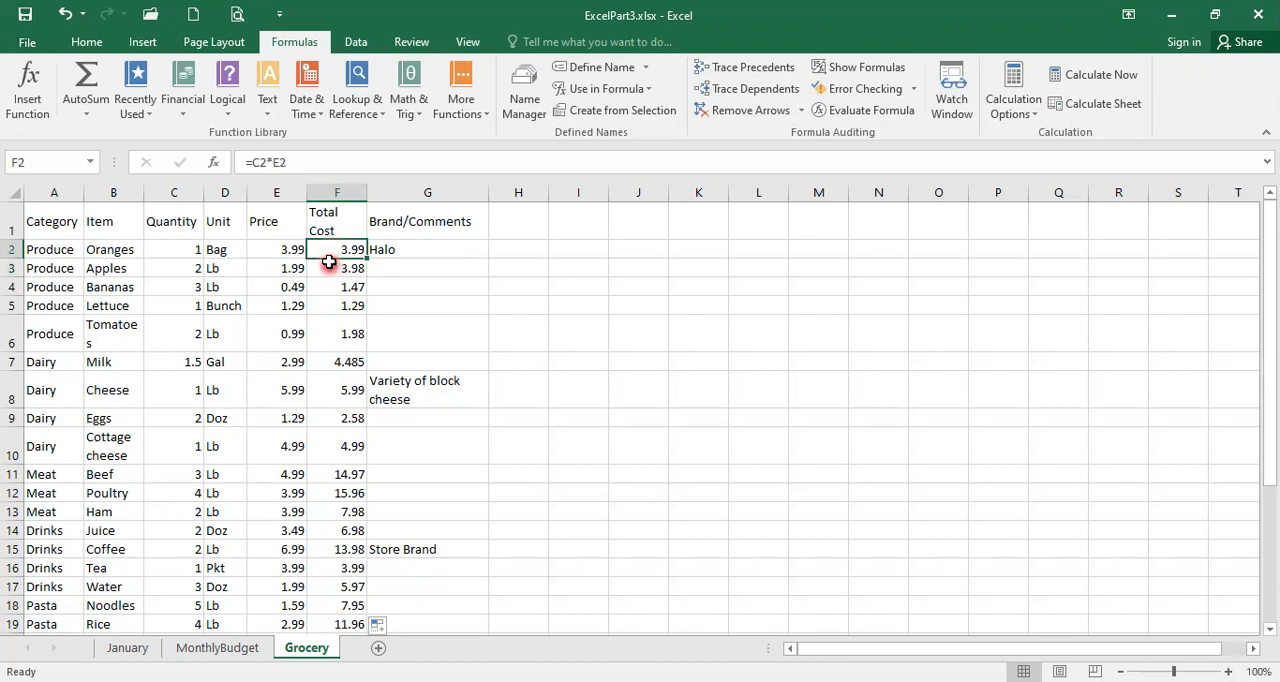
click(327, 270)
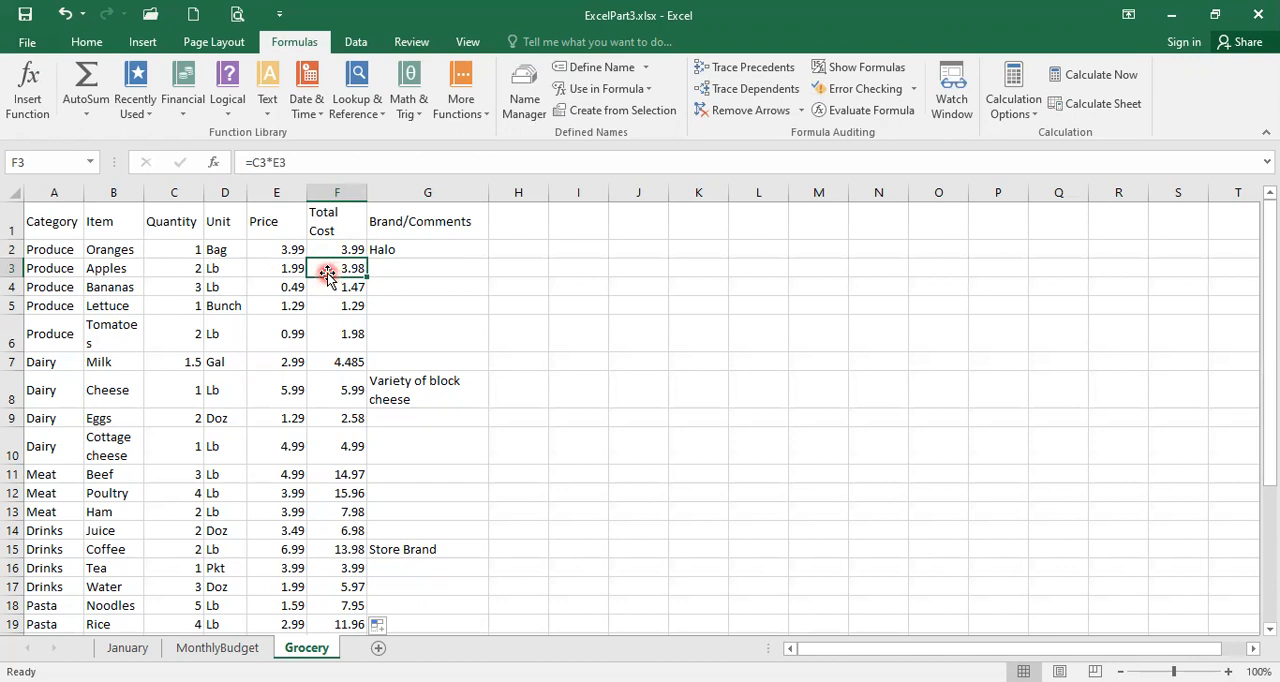
click(322, 286)
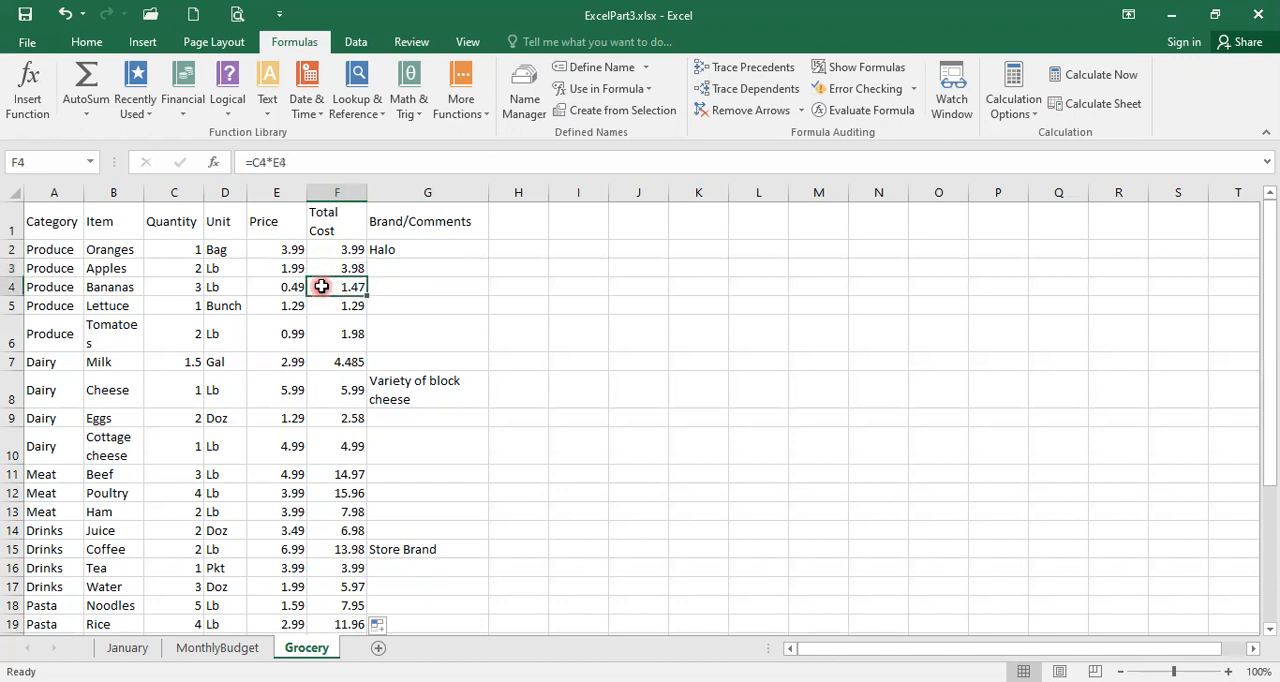
click(322, 304)
click(320, 330)
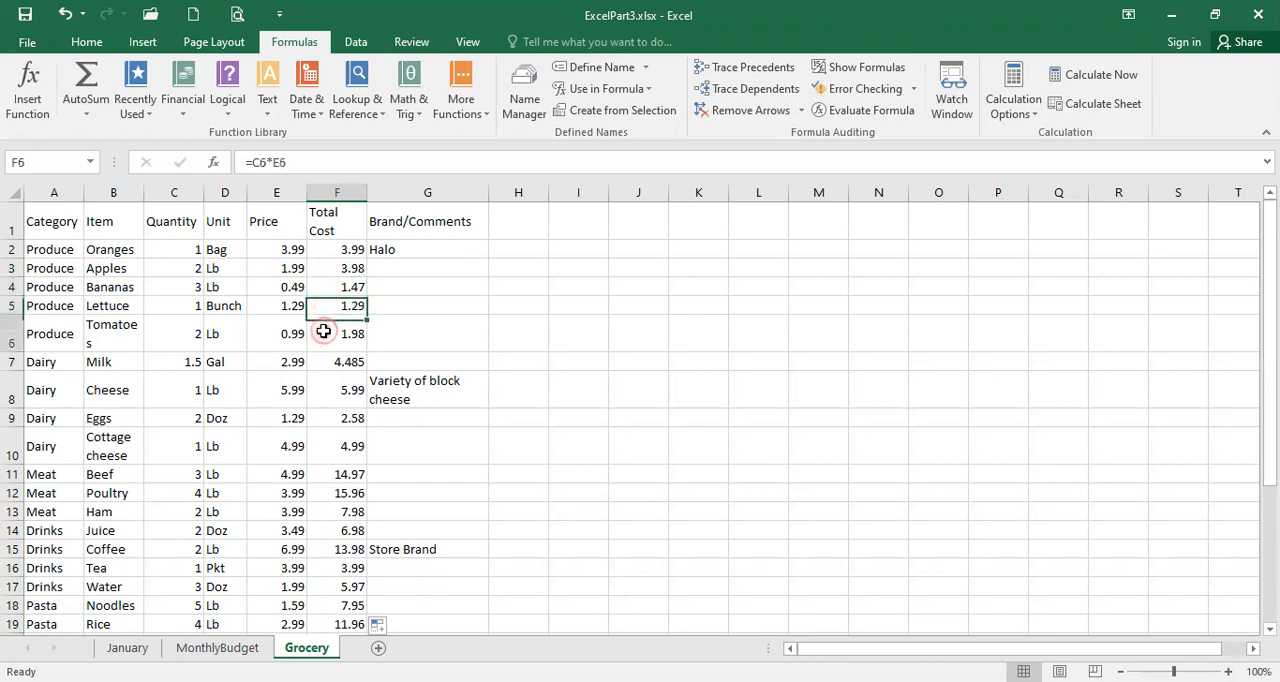
click(344, 364)
click(340, 386)
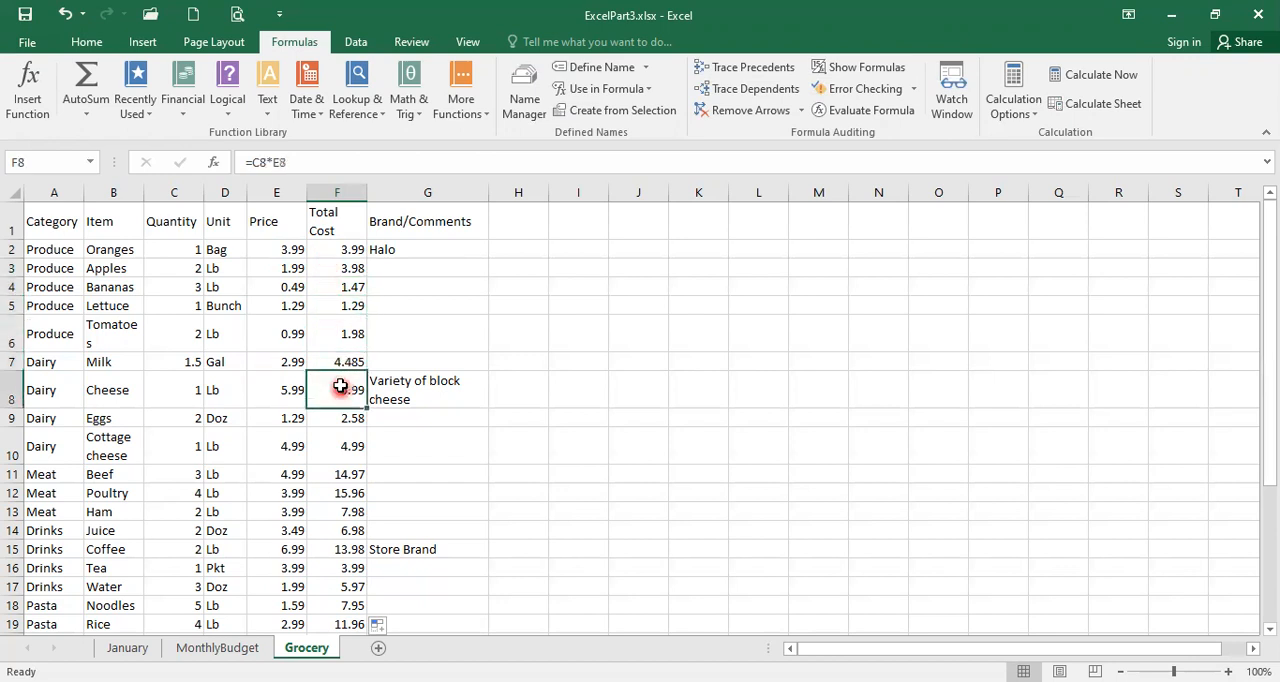
click(340, 250)
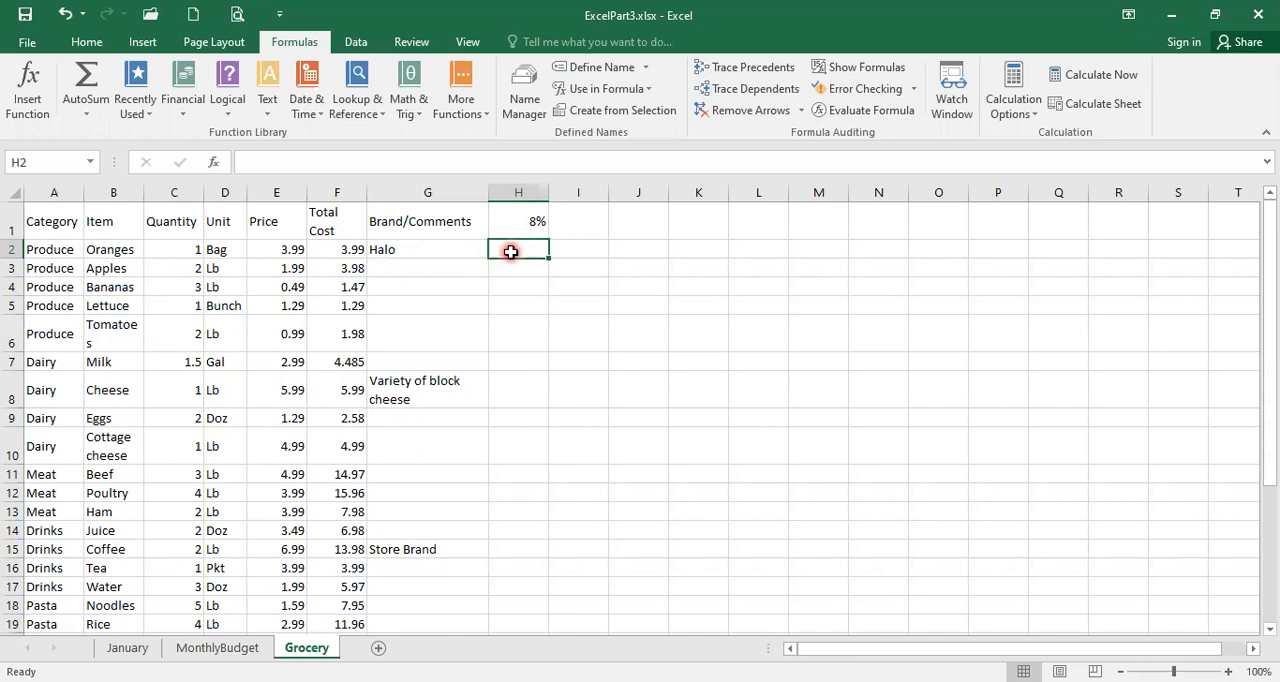
Step: Enter =F2*H1 in H2 to multiply the Oranges total cost by the 8% rate, and fill the formula down column H
text(=)
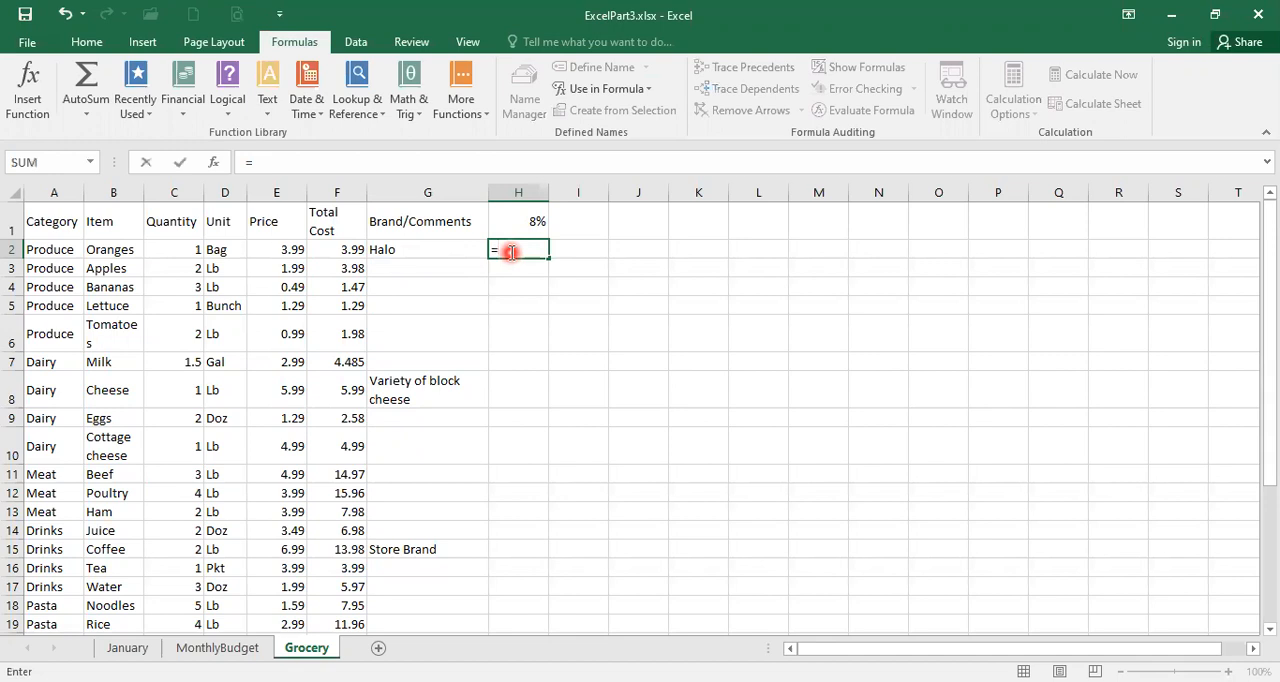
click(350, 249)
text(*)
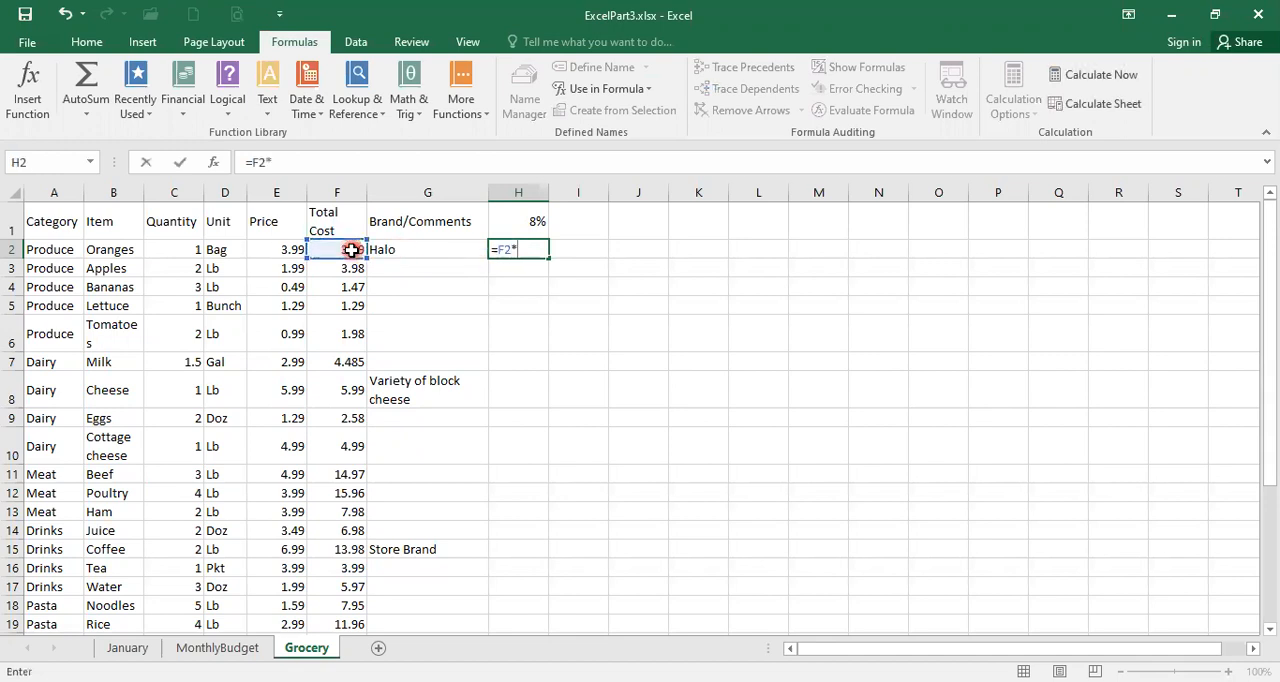
click(519, 226)
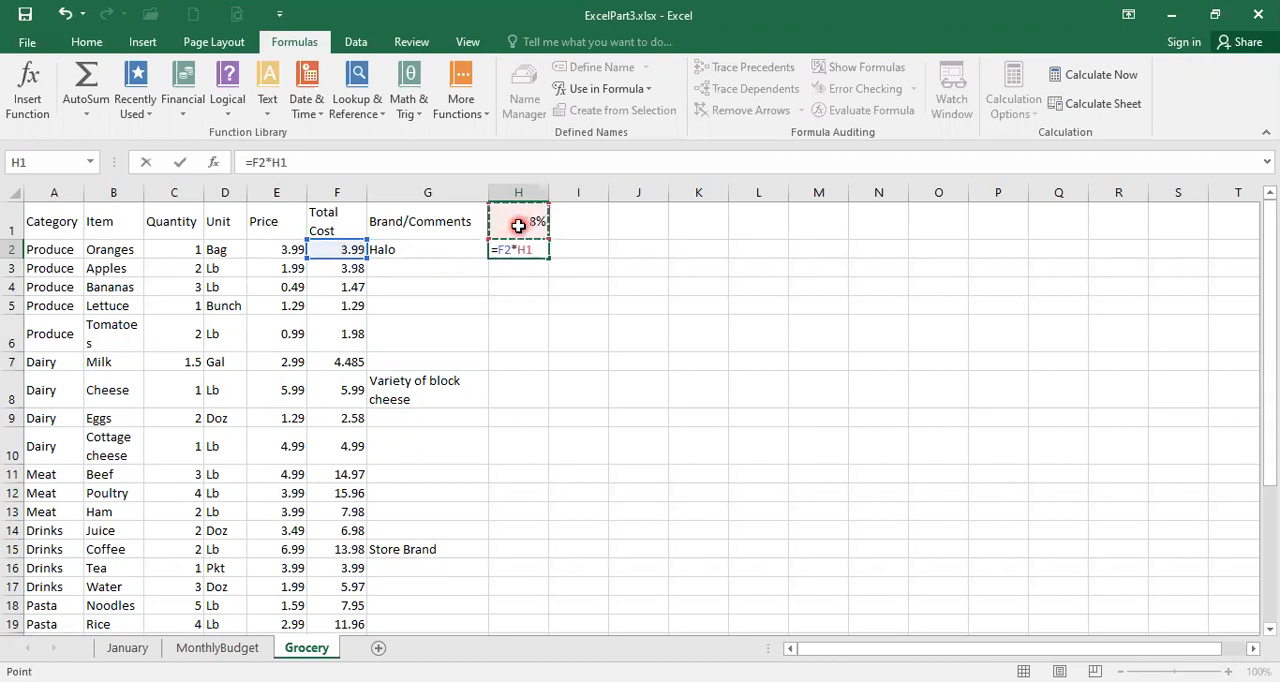
key(Return)
click(514, 250)
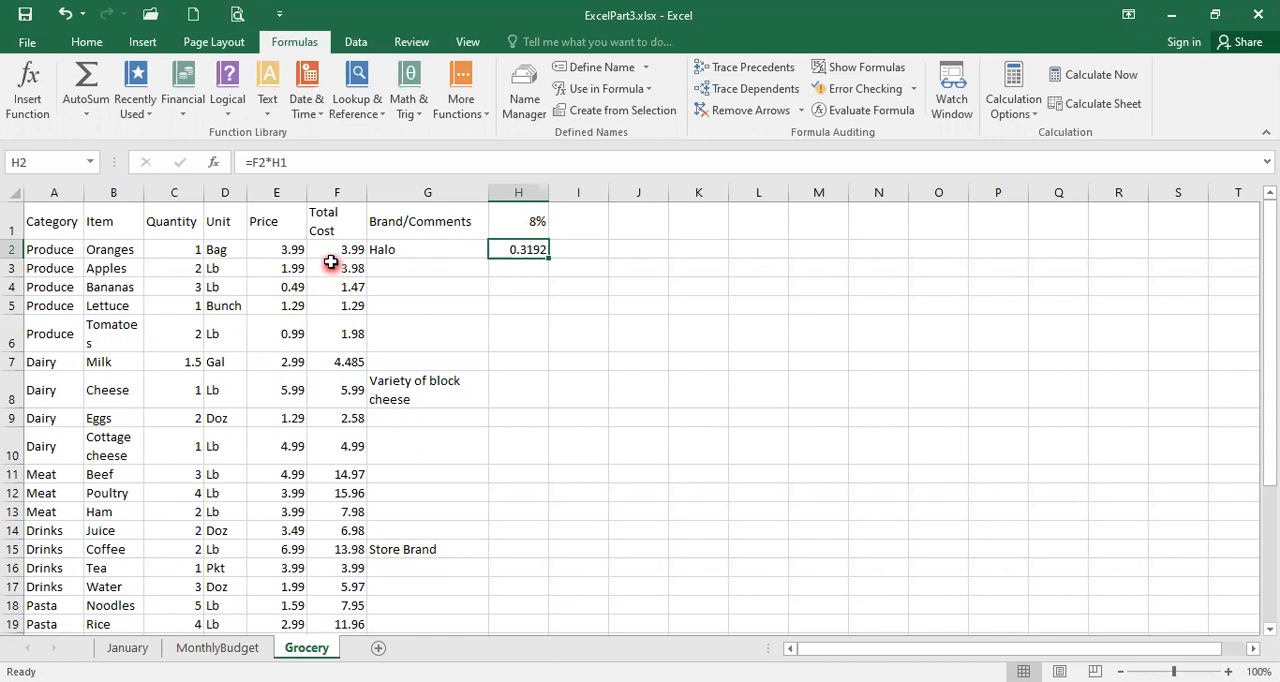
double_click(548, 258)
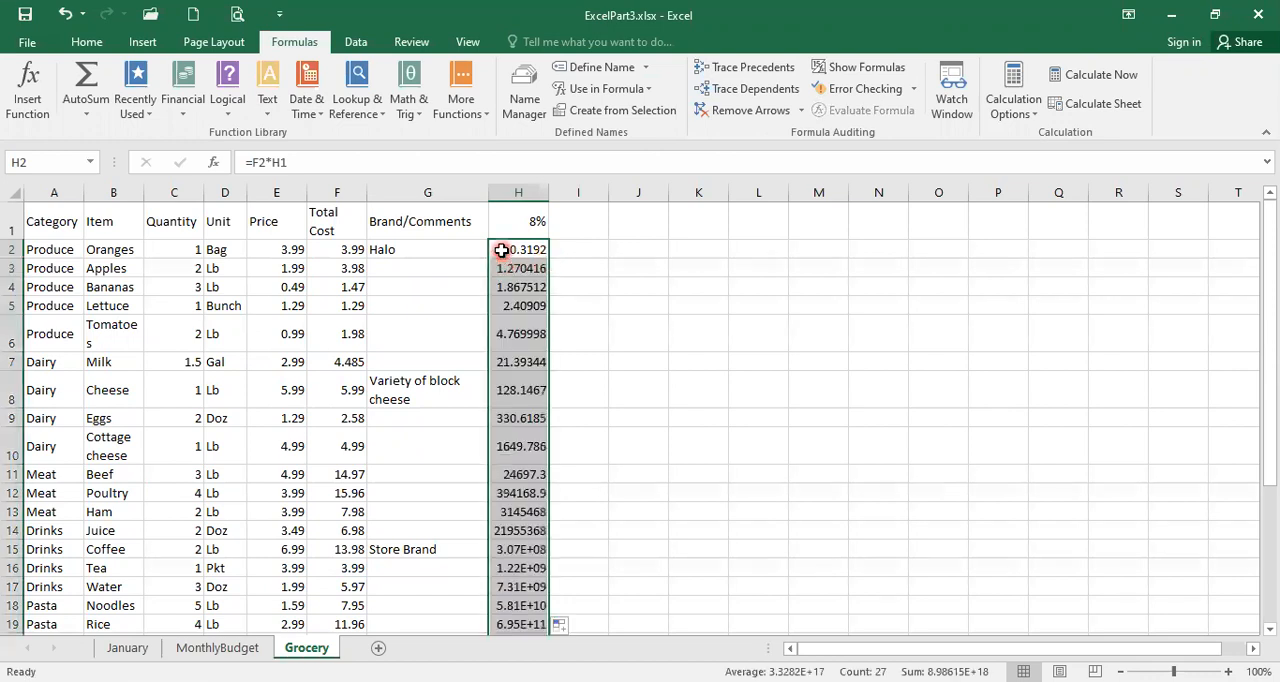
Step: Examine the filled formulas in H2 through H5 to check which cell each one uses as the percentage rate
click(502, 250)
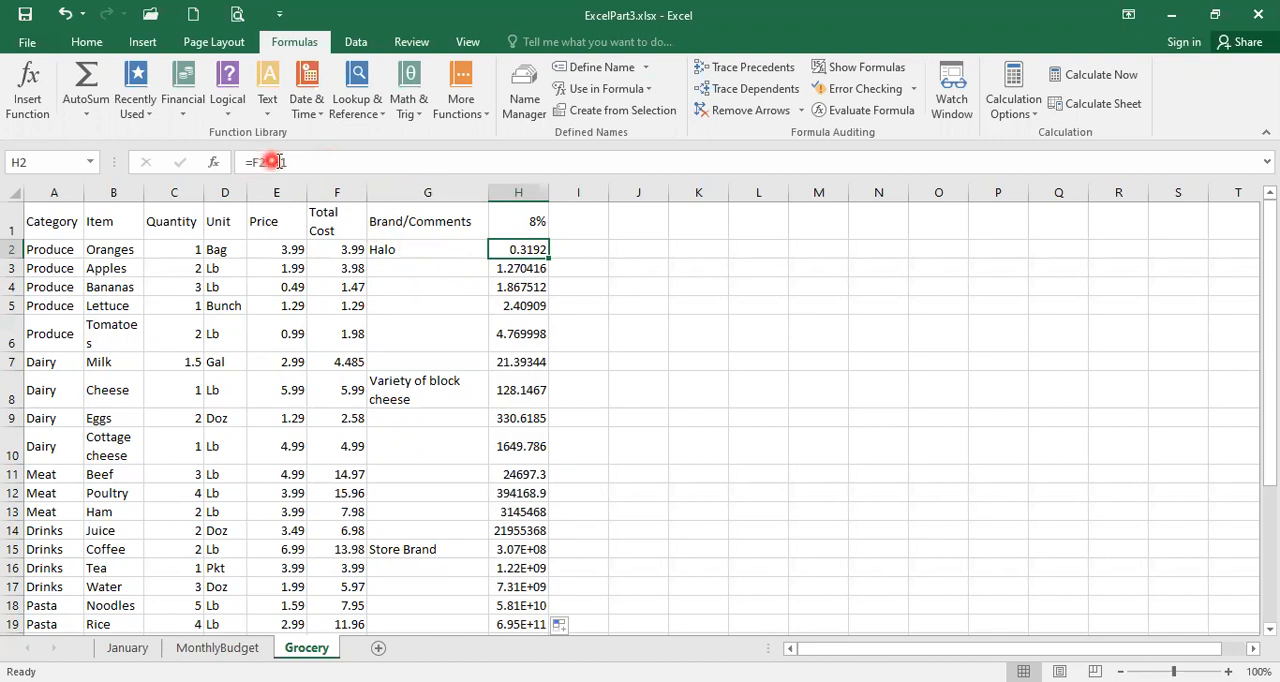
click(507, 265)
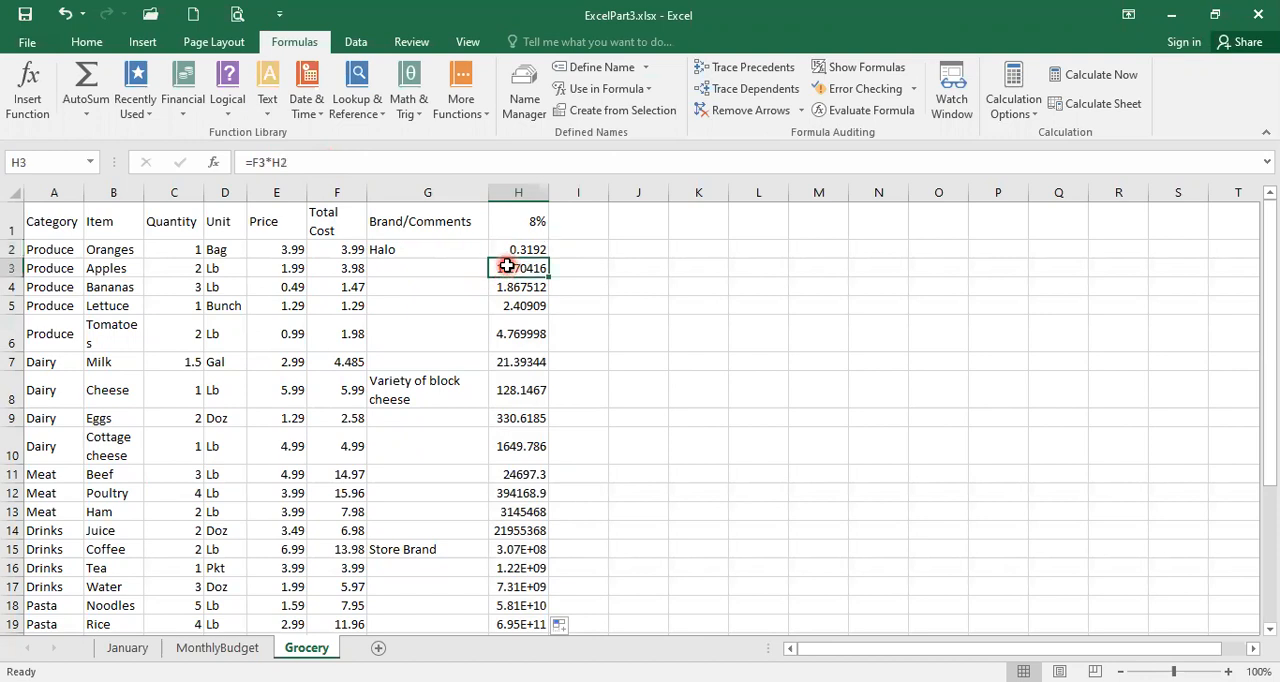
click(259, 164)
click(524, 250)
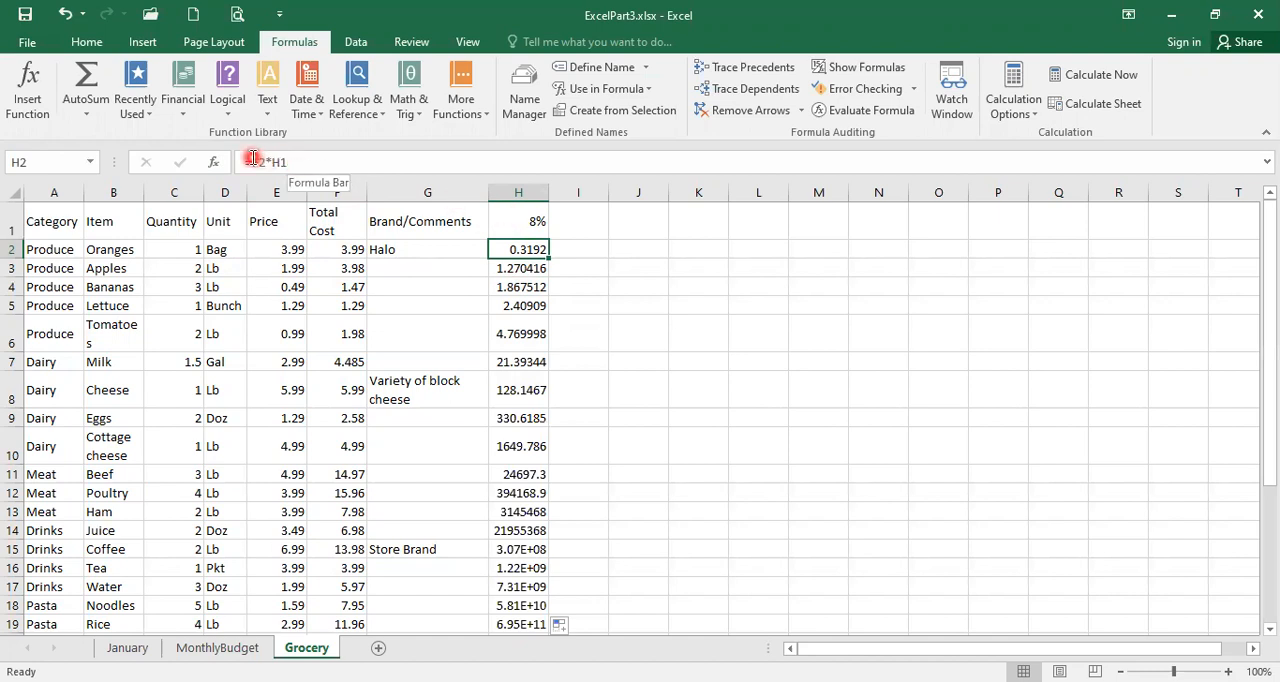
click(520, 268)
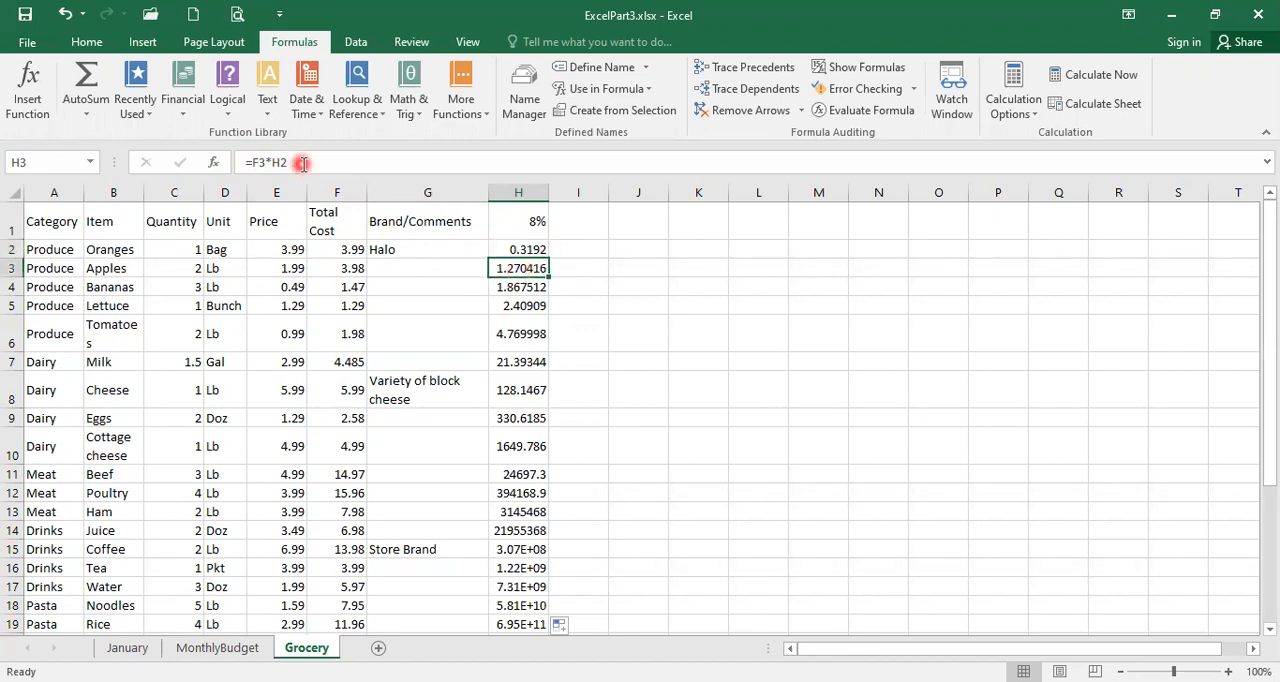
click(515, 286)
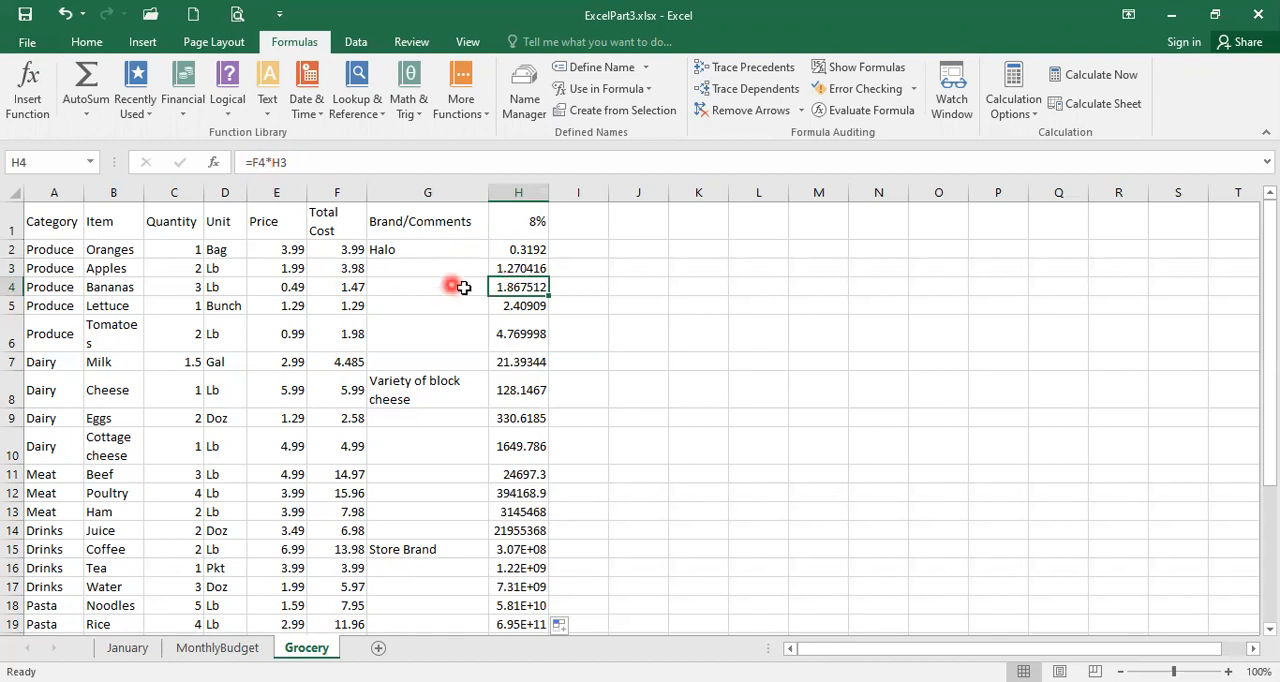
click(502, 252)
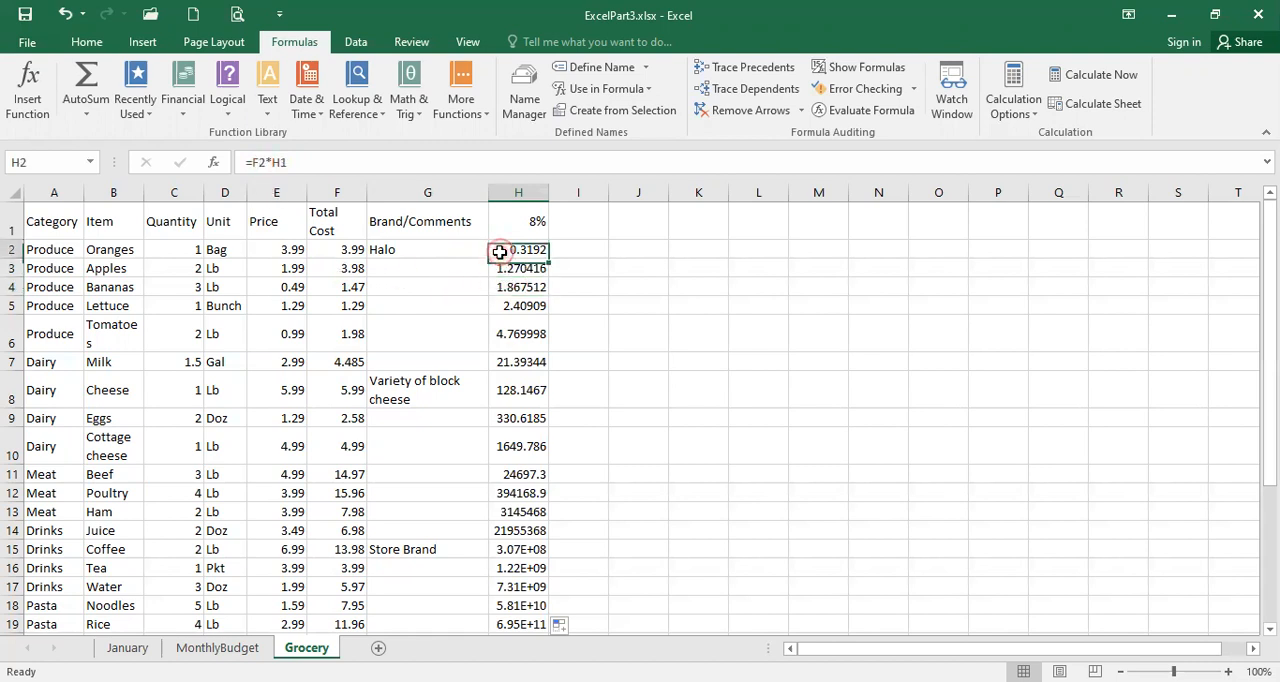
click(511, 270)
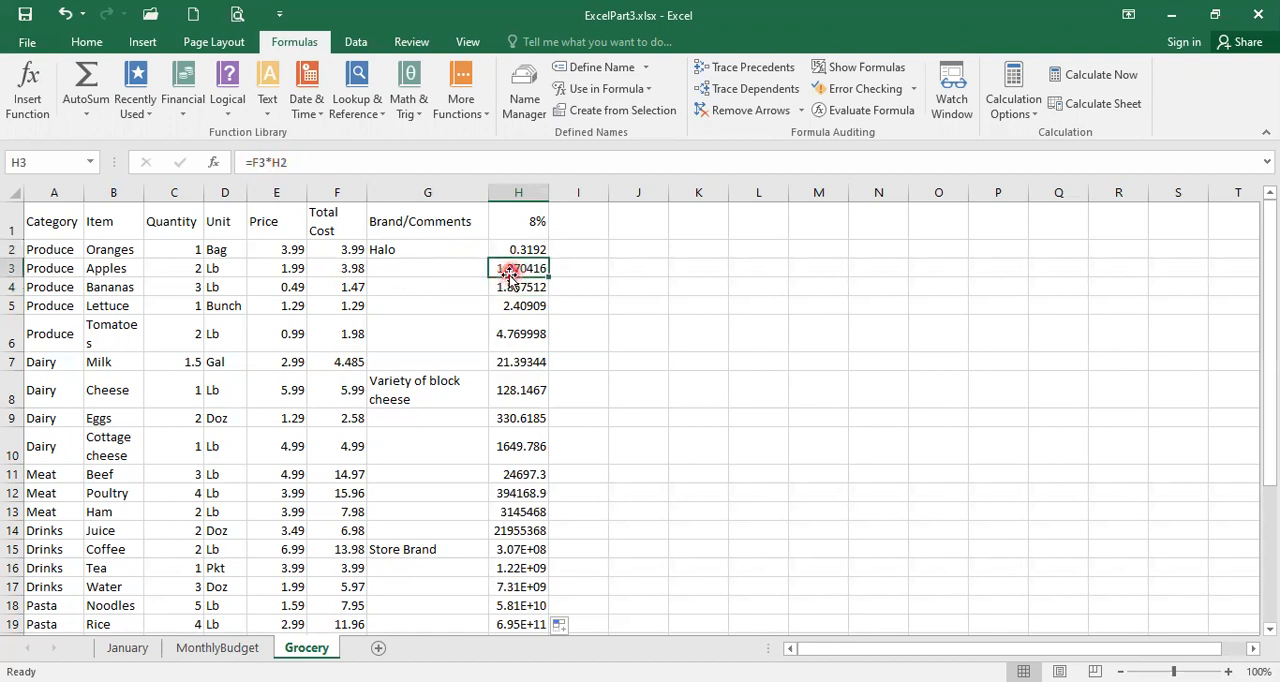
click(510, 287)
click(509, 308)
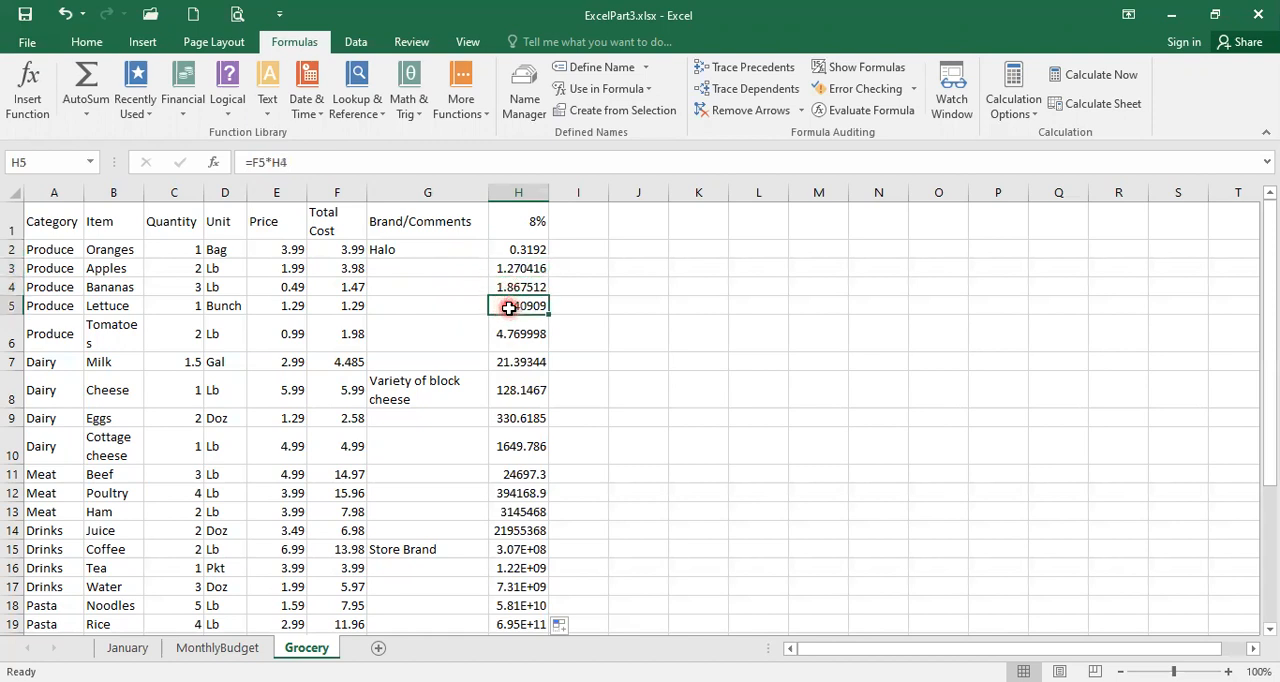
click(498, 250)
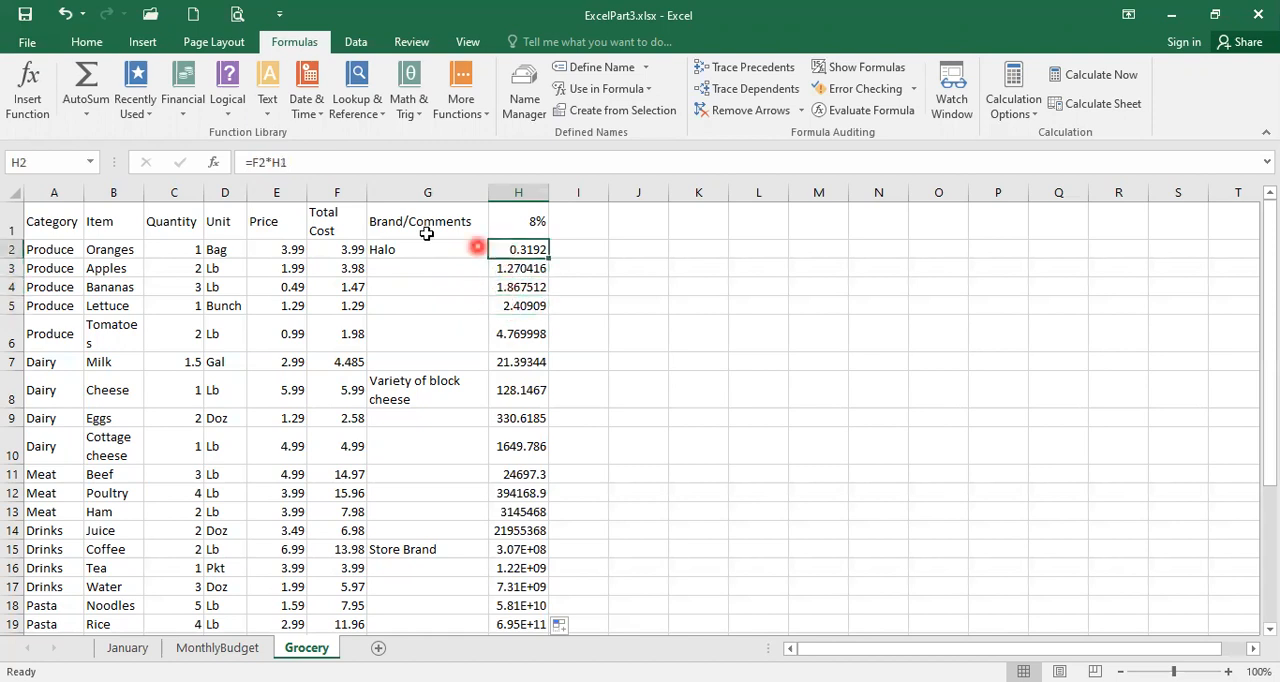
Step: Make the rate reference in H2 absolute so the formula is =F2*$H$1, and fill it down column H
click(522, 250)
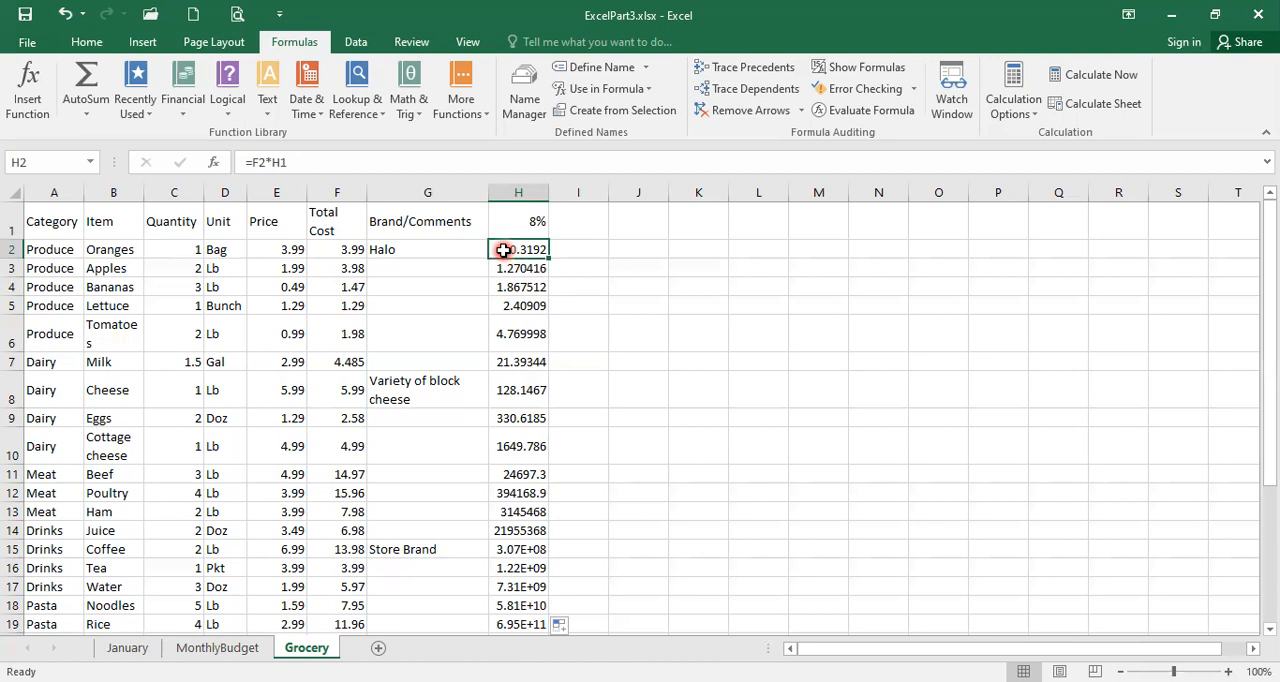
click(296, 161)
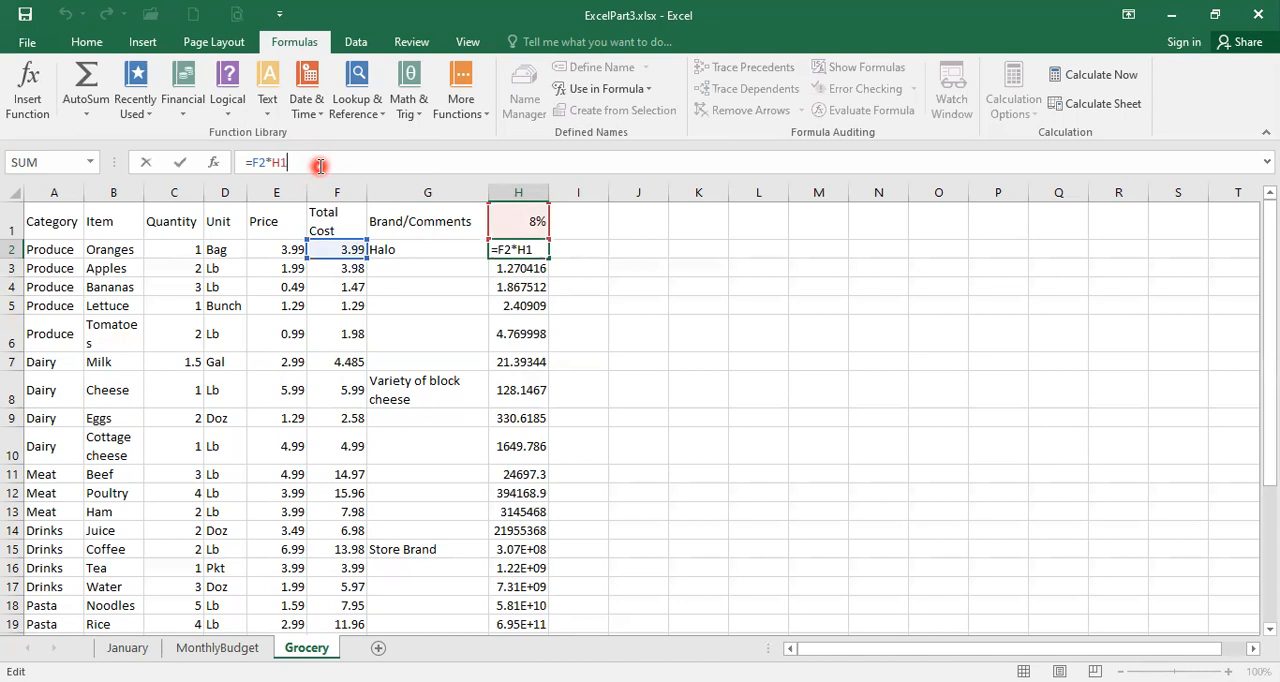
key(F4)
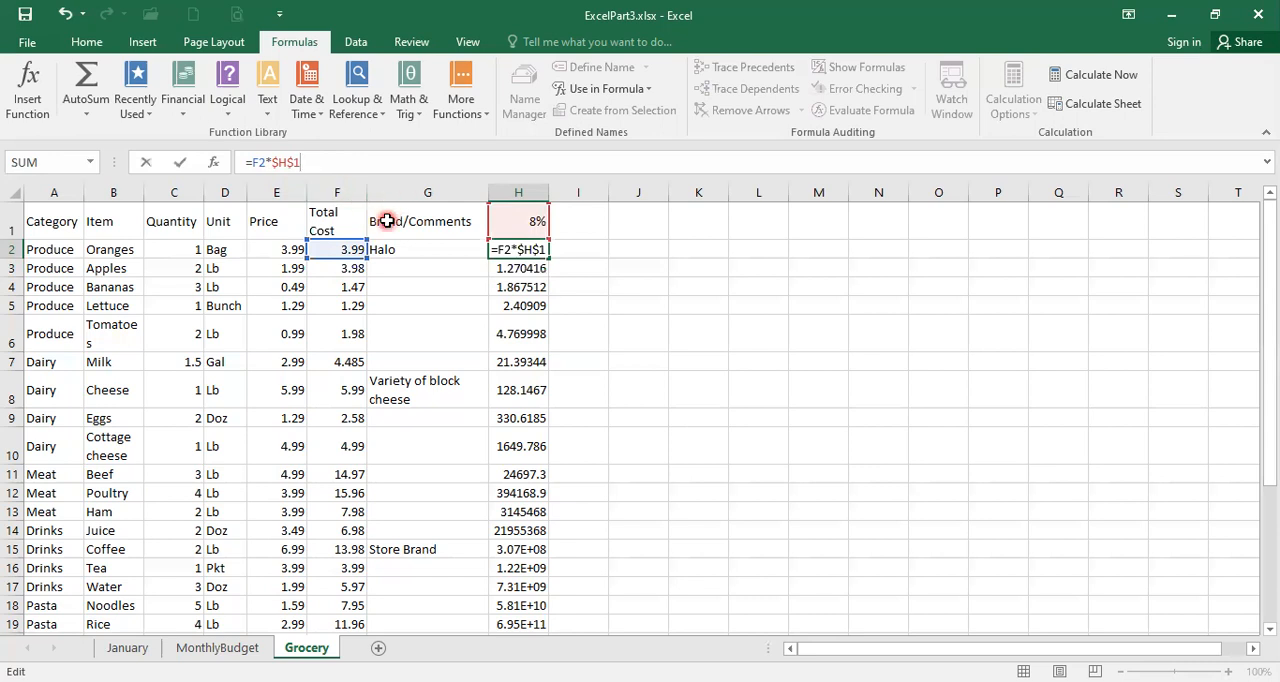
key(Return)
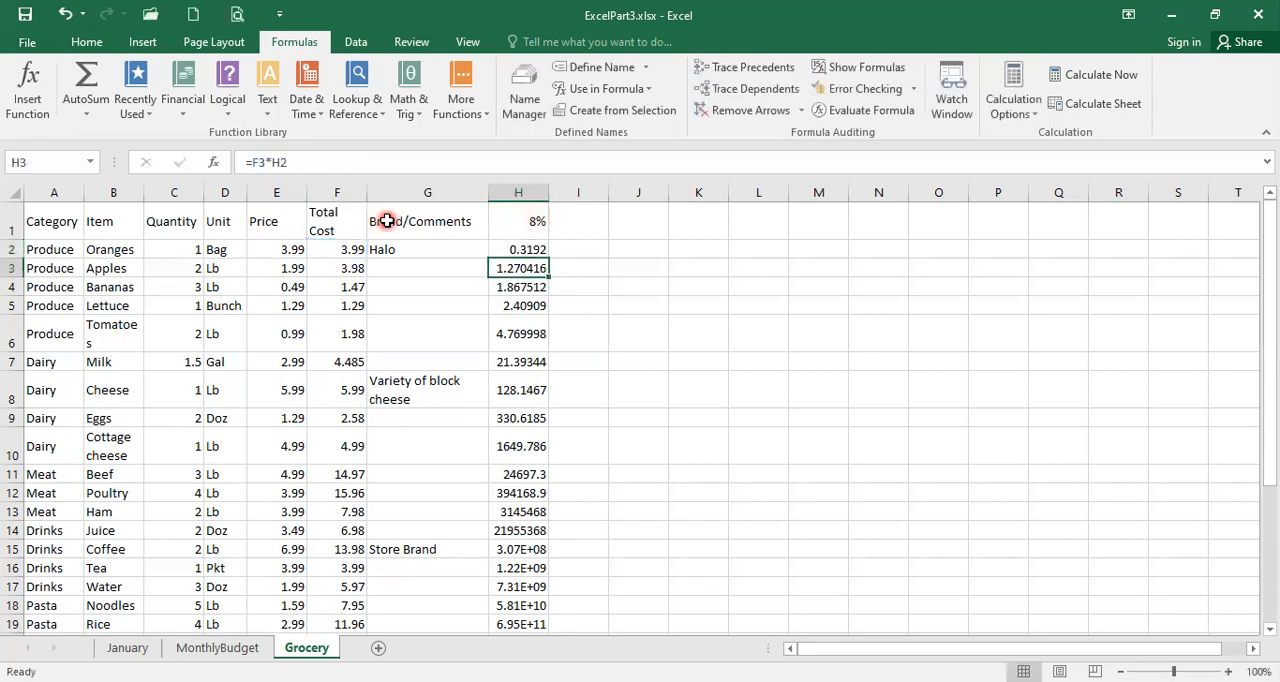
click(512, 250)
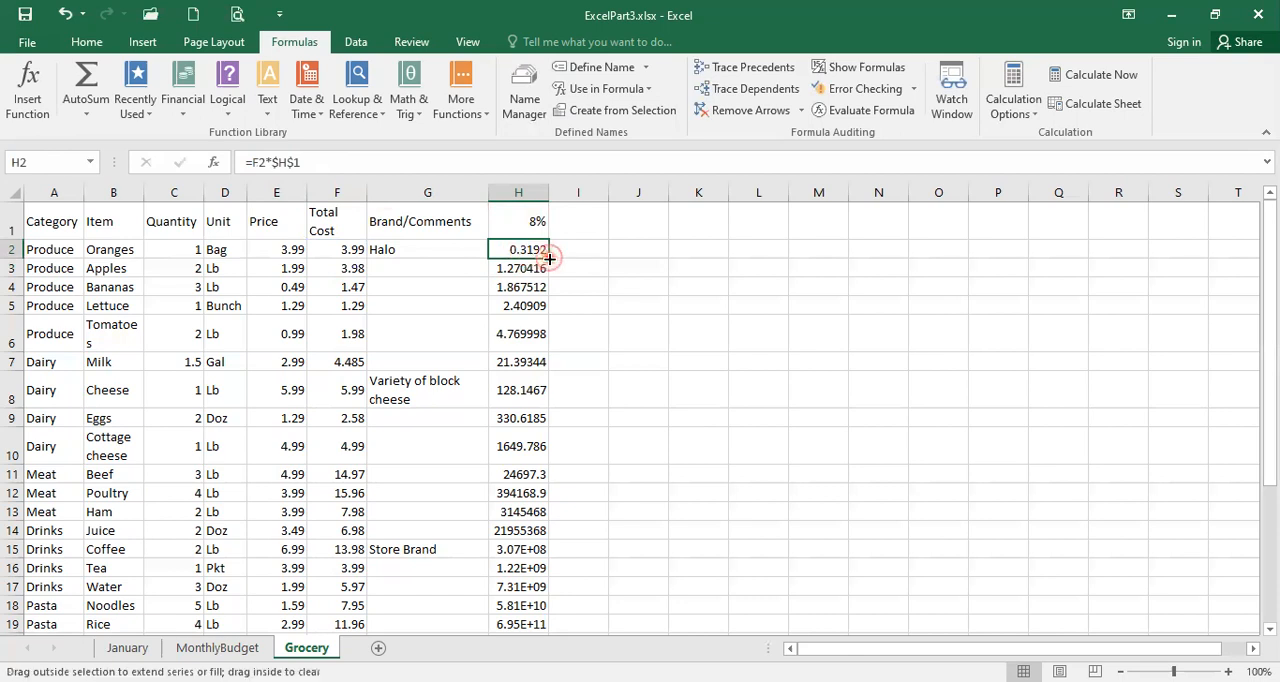
double_click(549, 258)
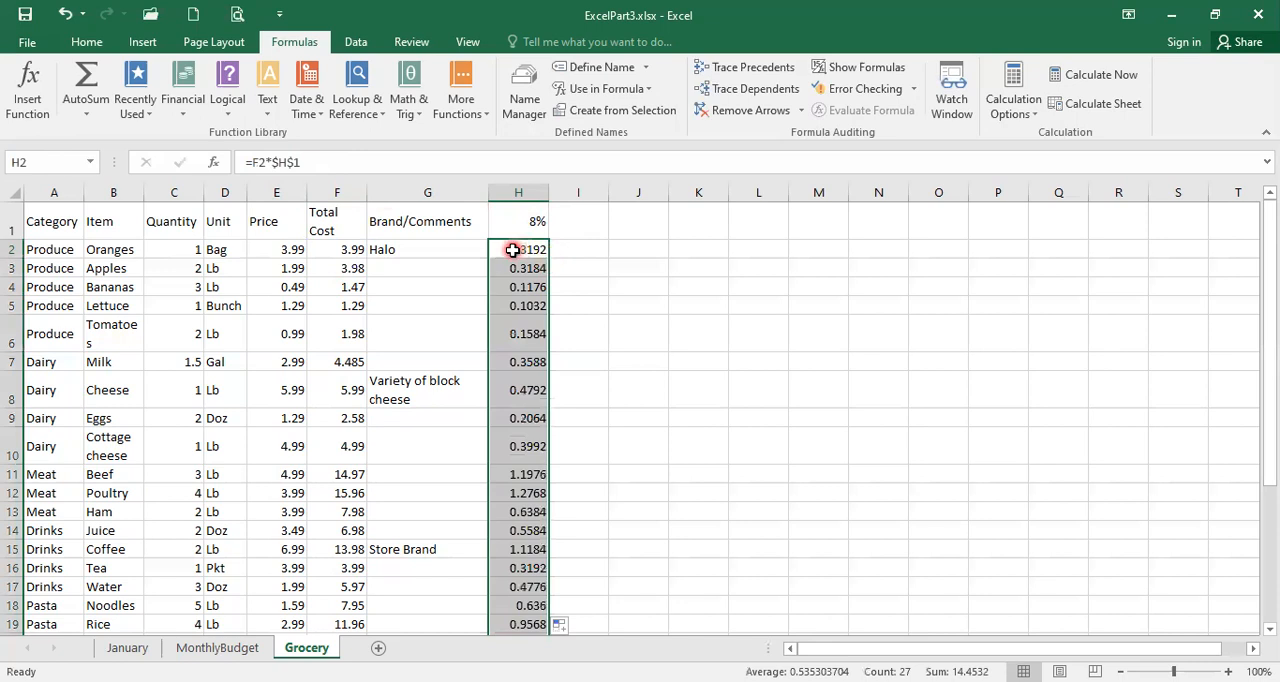
Step: Examine the refilled formulas in H2 through H13 to check which cell each one uses as the percentage rate
click(512, 250)
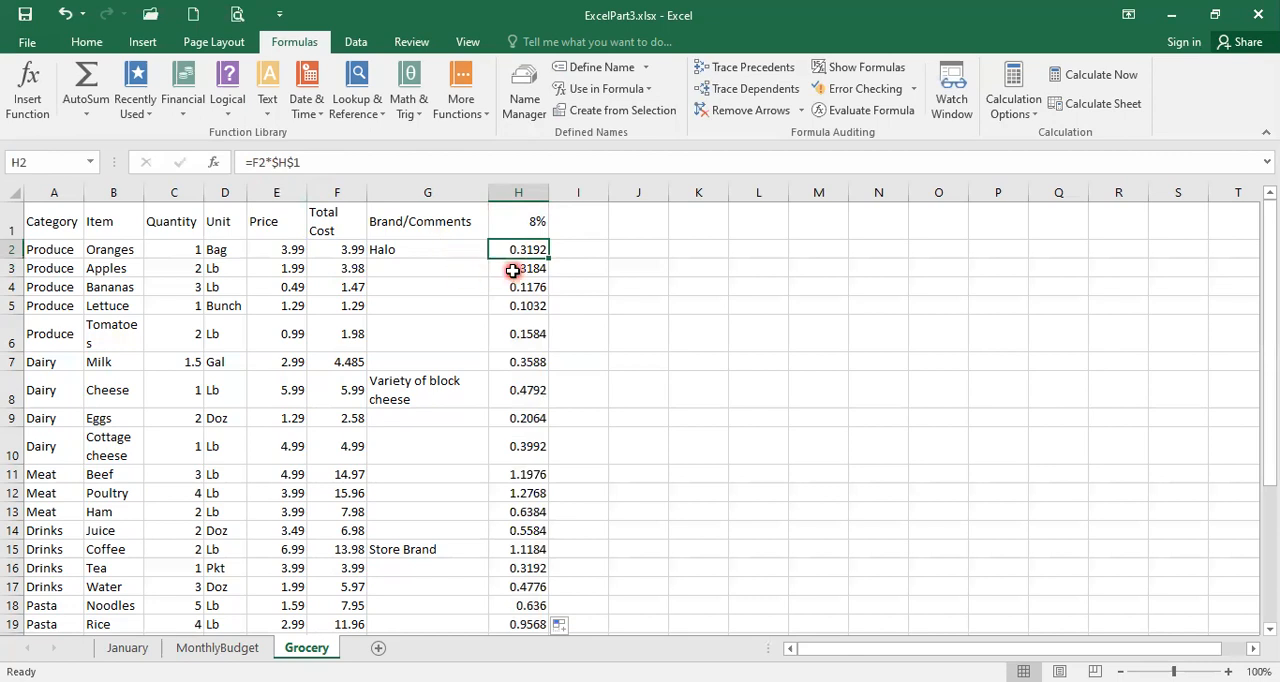
click(512, 267)
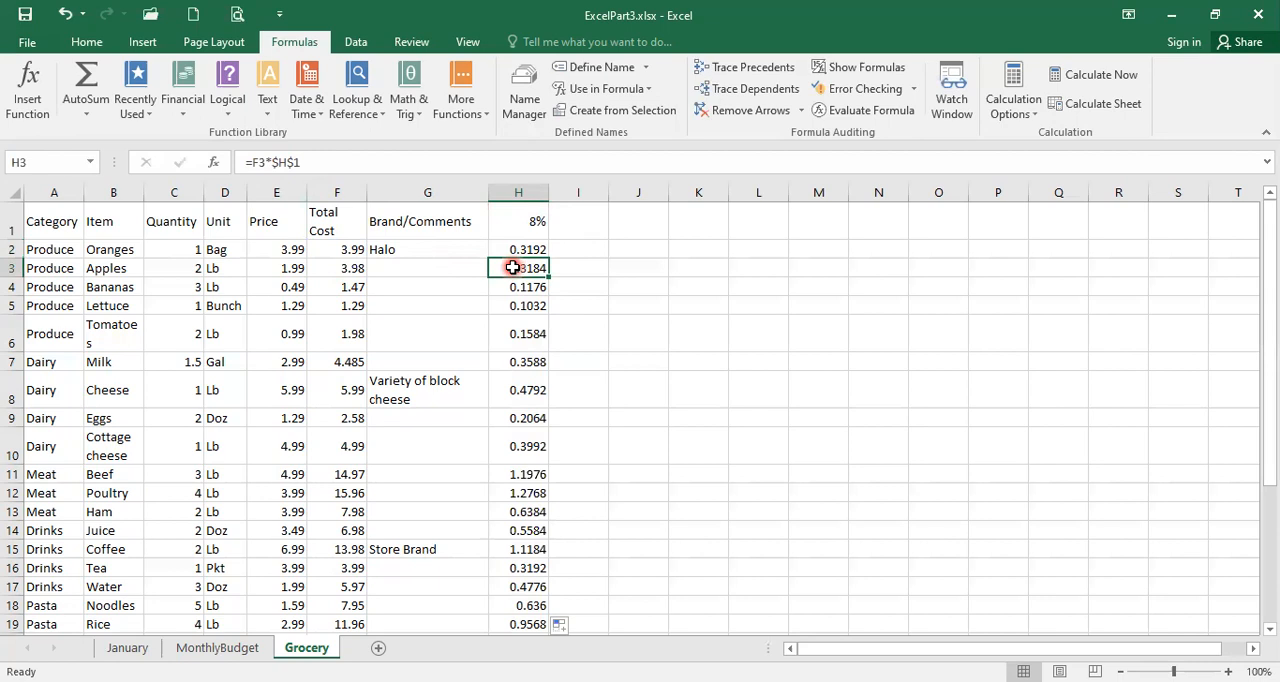
click(512, 286)
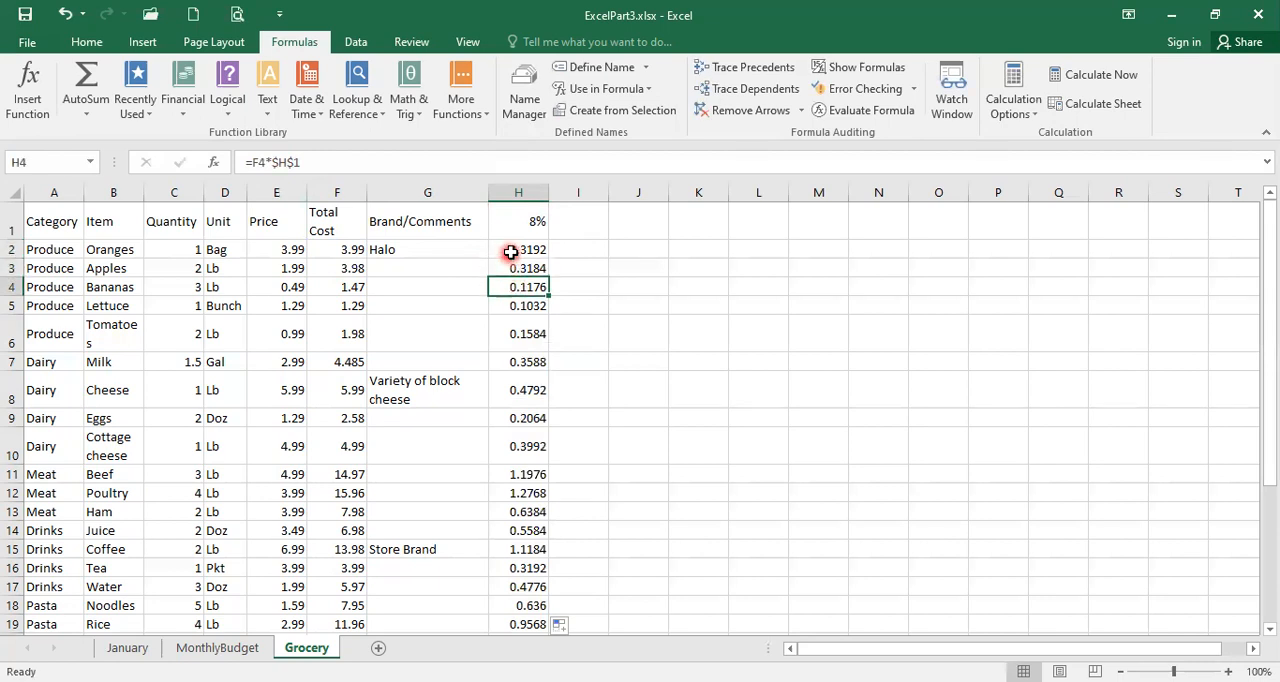
click(511, 250)
click(514, 269)
click(512, 287)
click(510, 304)
click(509, 333)
click(509, 360)
click(504, 390)
click(515, 418)
click(518, 448)
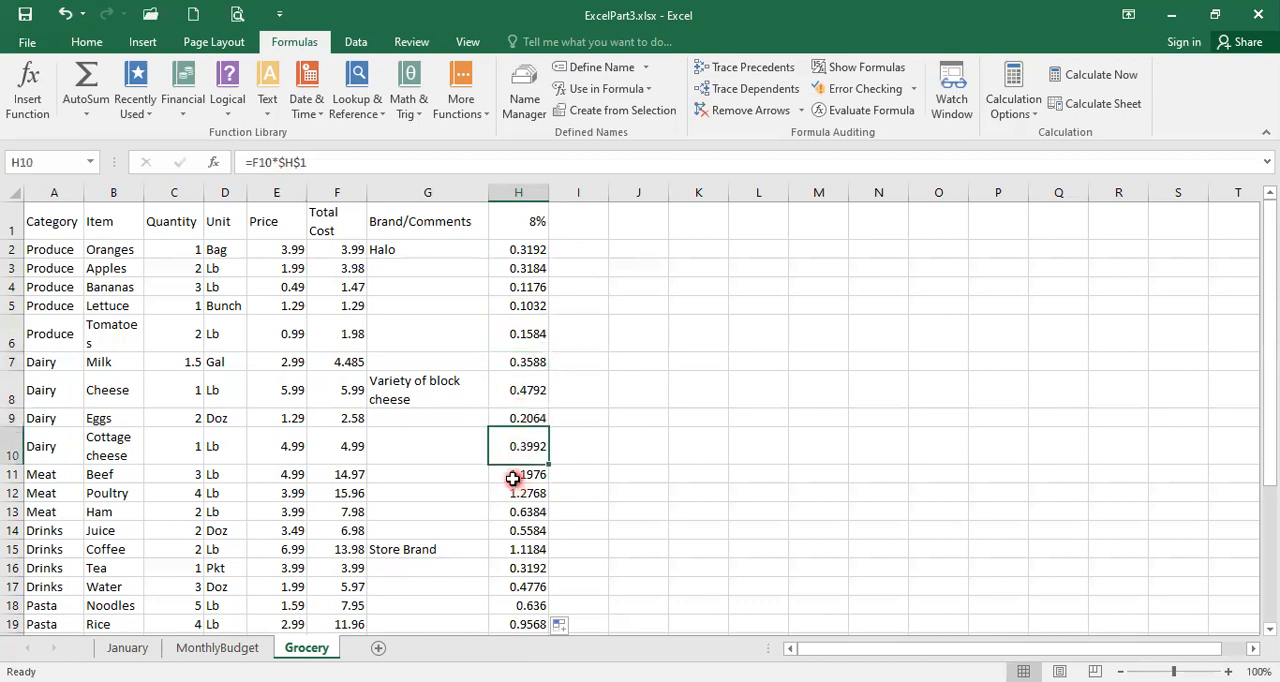
click(514, 475)
click(512, 494)
click(515, 512)
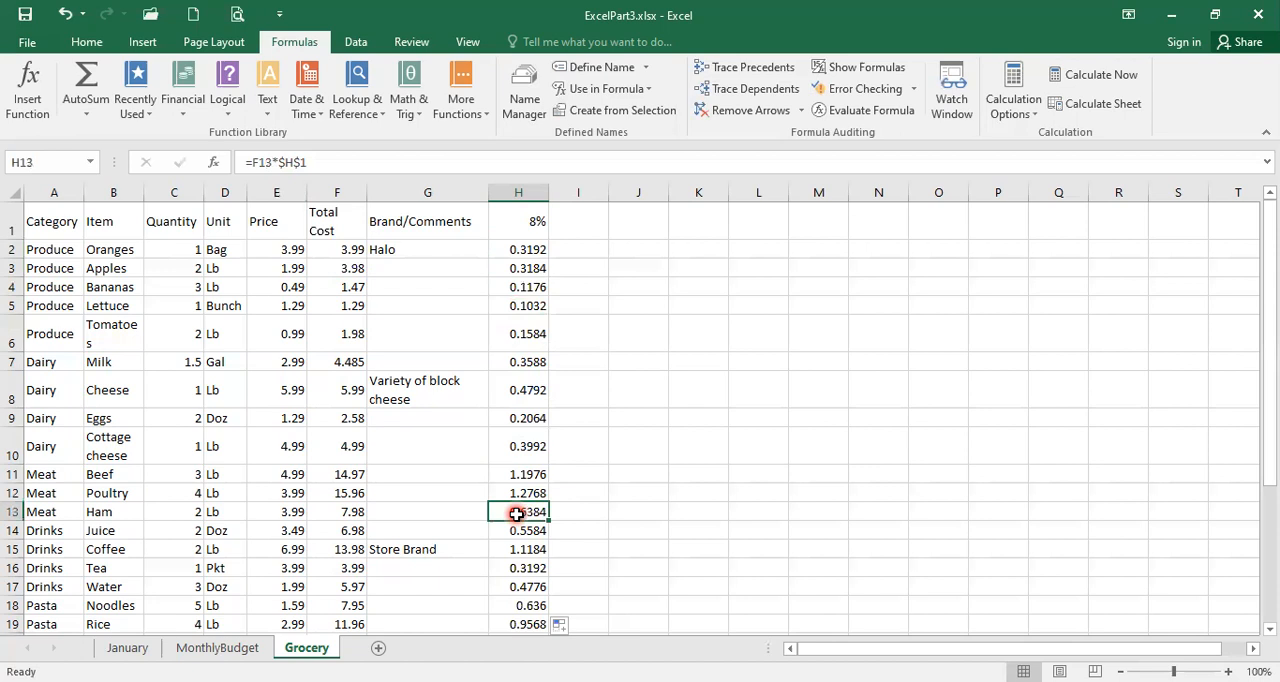
Step: Compare the relative Total Cost reference with the absolute rate reference in the formulas of H2 through H6
click(507, 250)
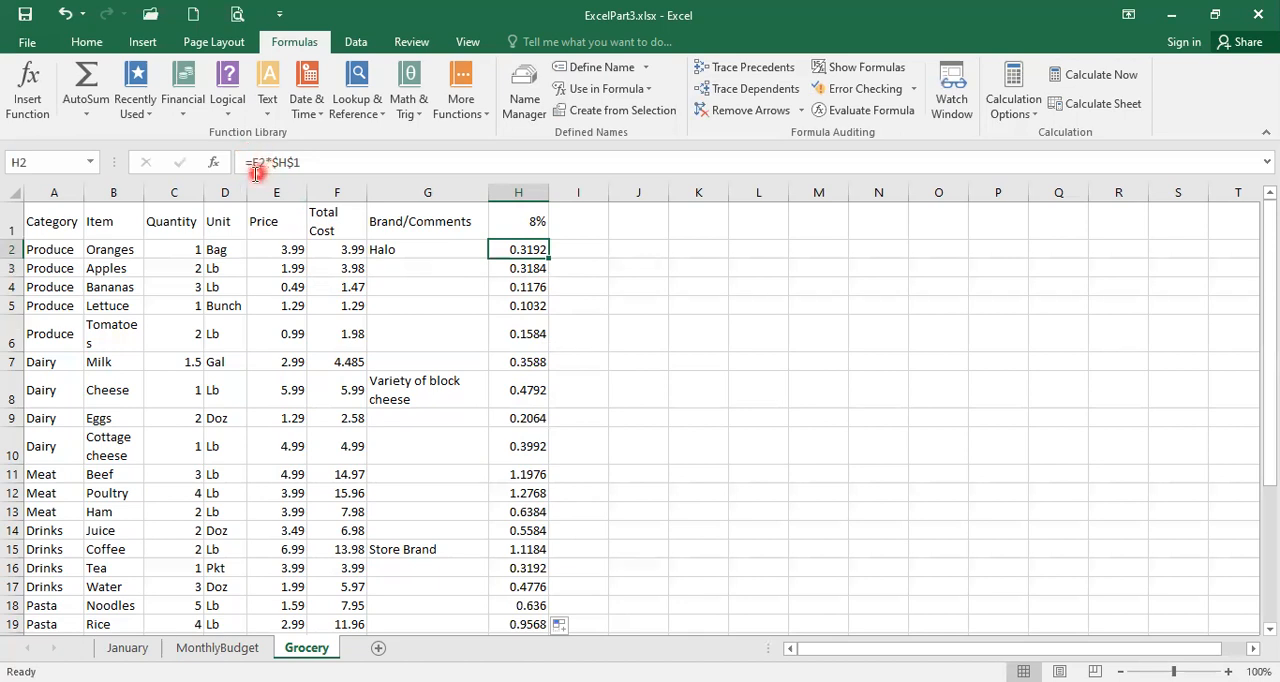
click(492, 270)
click(503, 285)
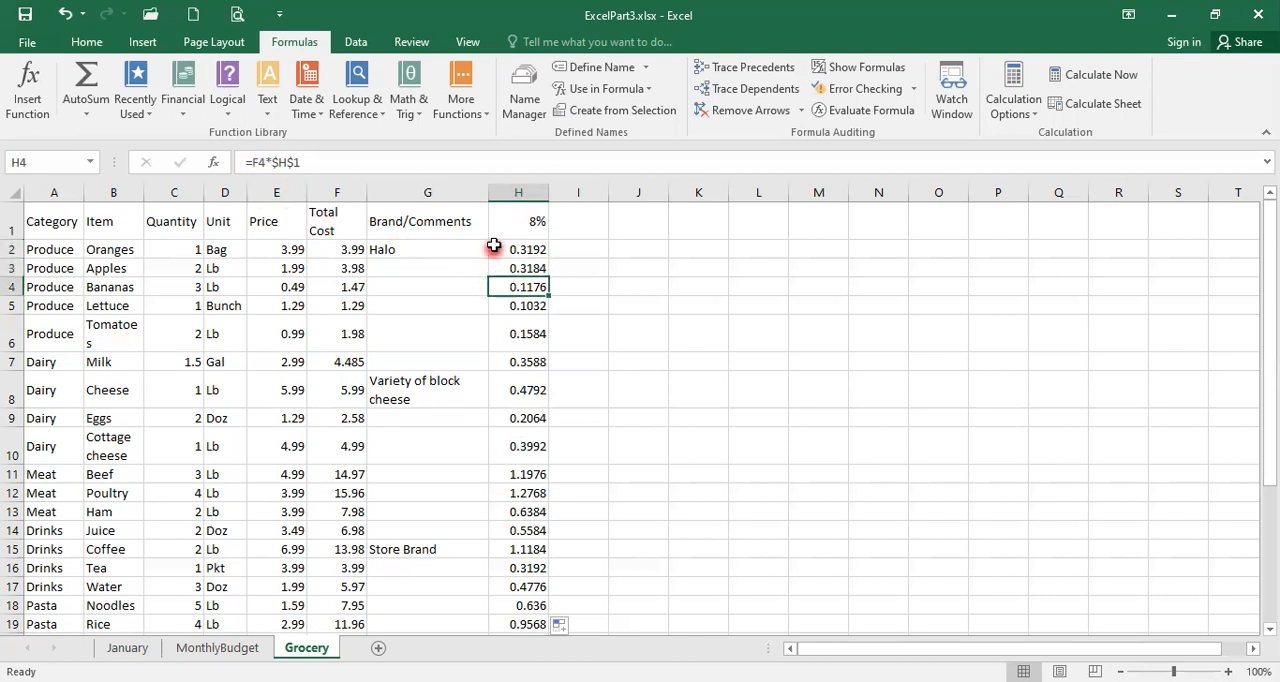
click(490, 247)
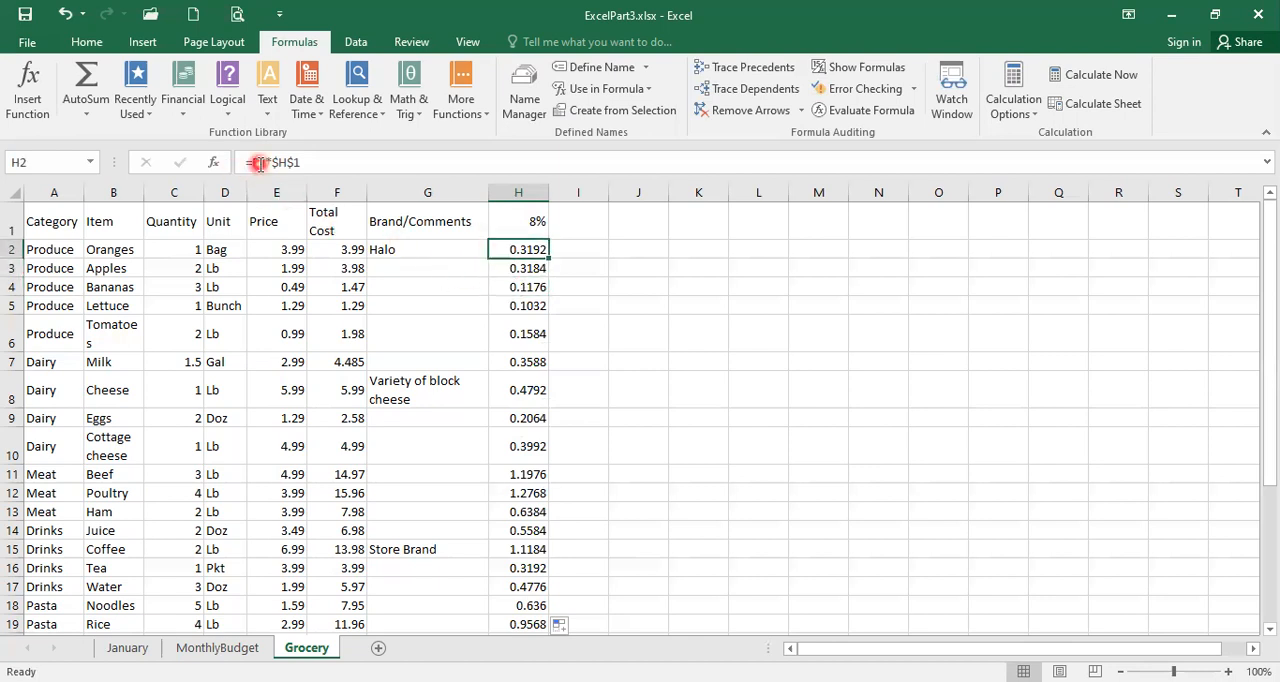
click(507, 254)
click(525, 250)
click(525, 268)
click(518, 288)
click(517, 306)
click(519, 336)
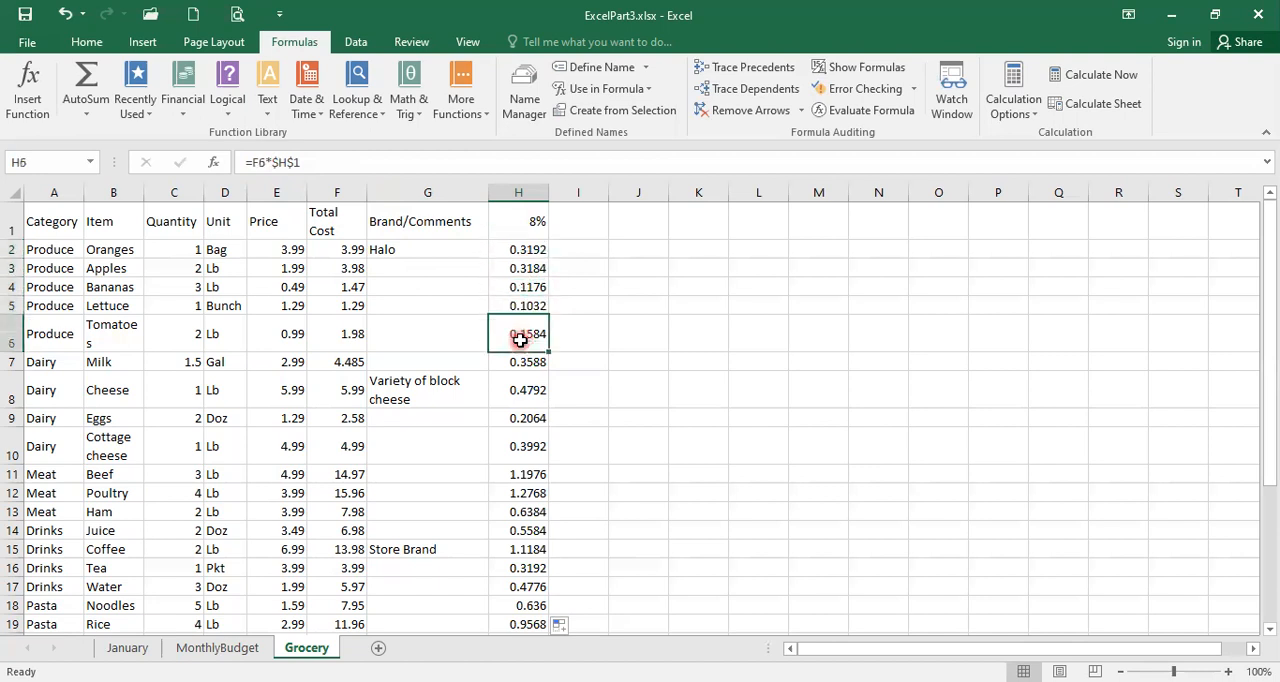